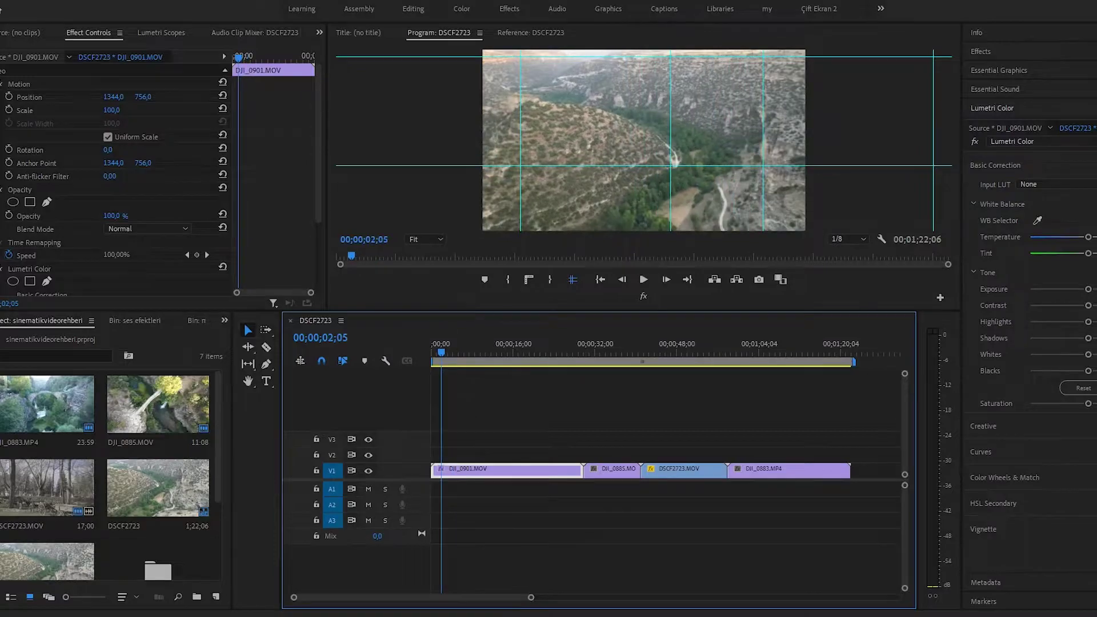
Step: Play and scrub through the opening DJI_0901.MOV clip in the DSCF2723 sequence to review its footage
key(l)
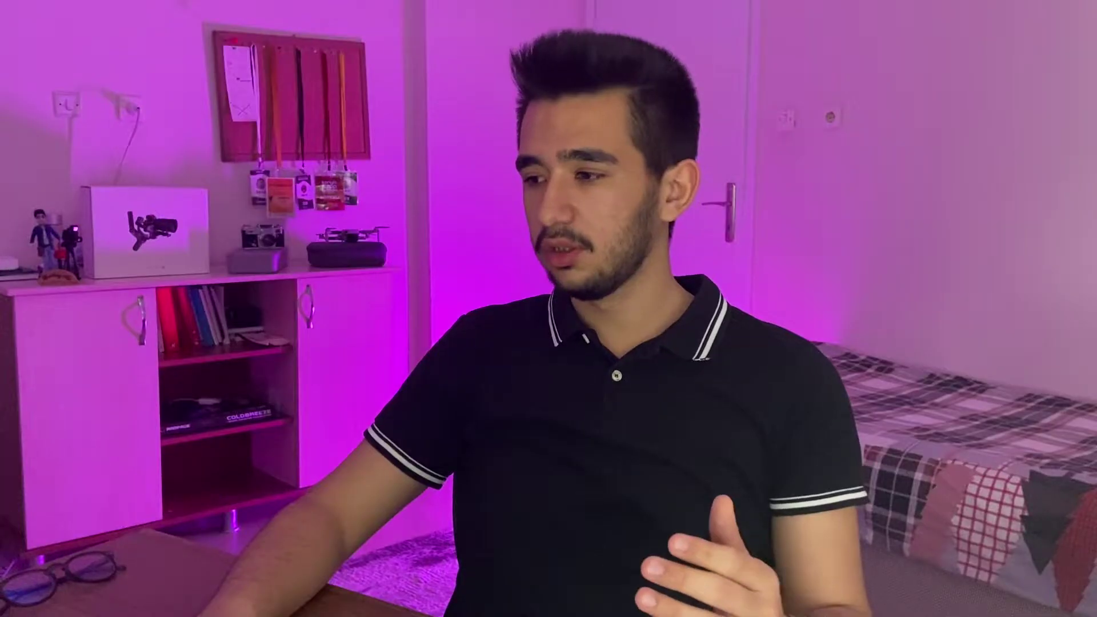
key(space)
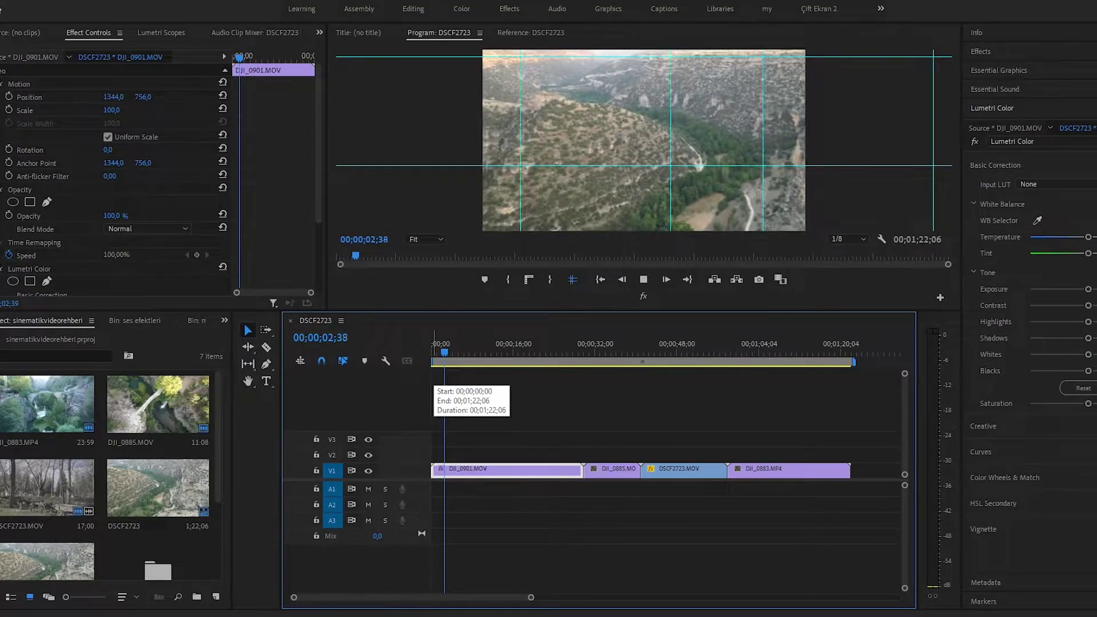
key(space)
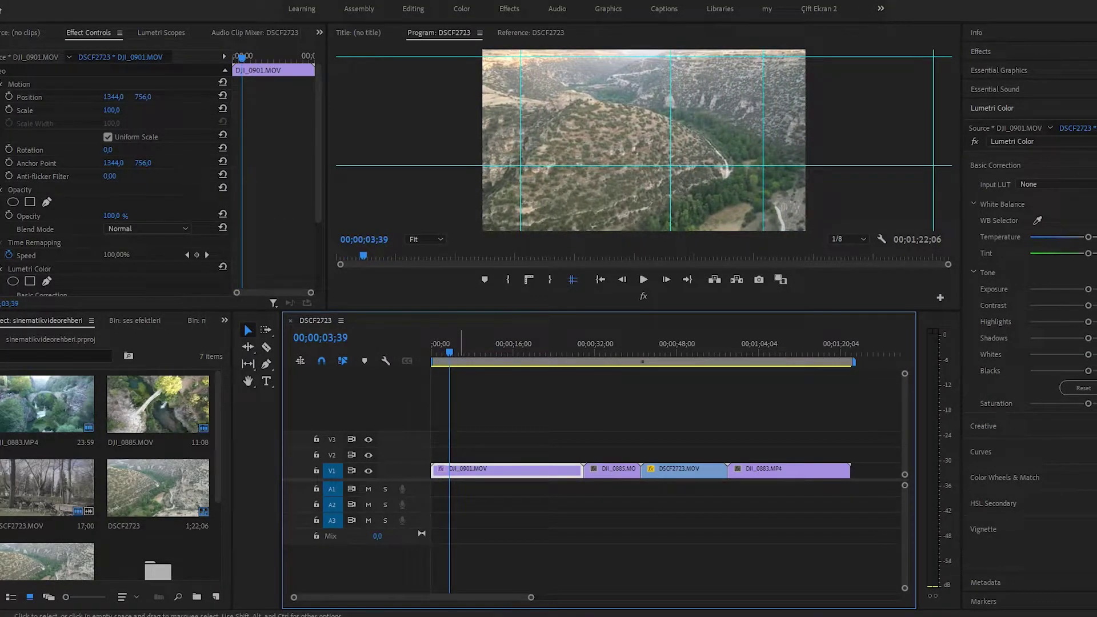
key(space)
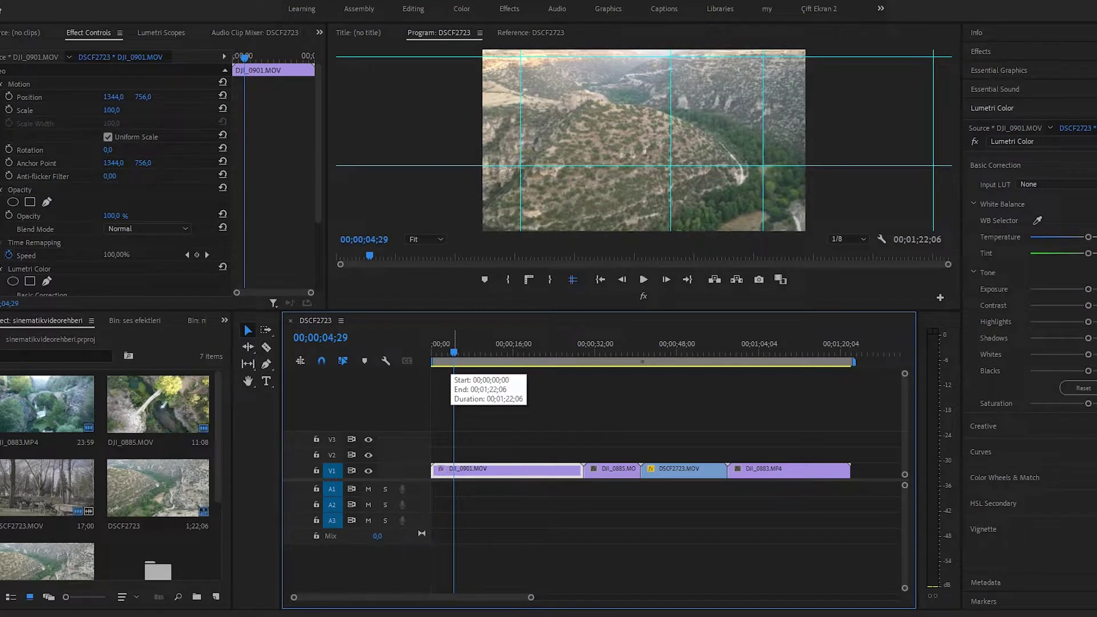
key(space)
mouse_move(463, 352)
mouse_down()
mouse_move(487, 352)
mouse_move(453, 352)
mouse_up()
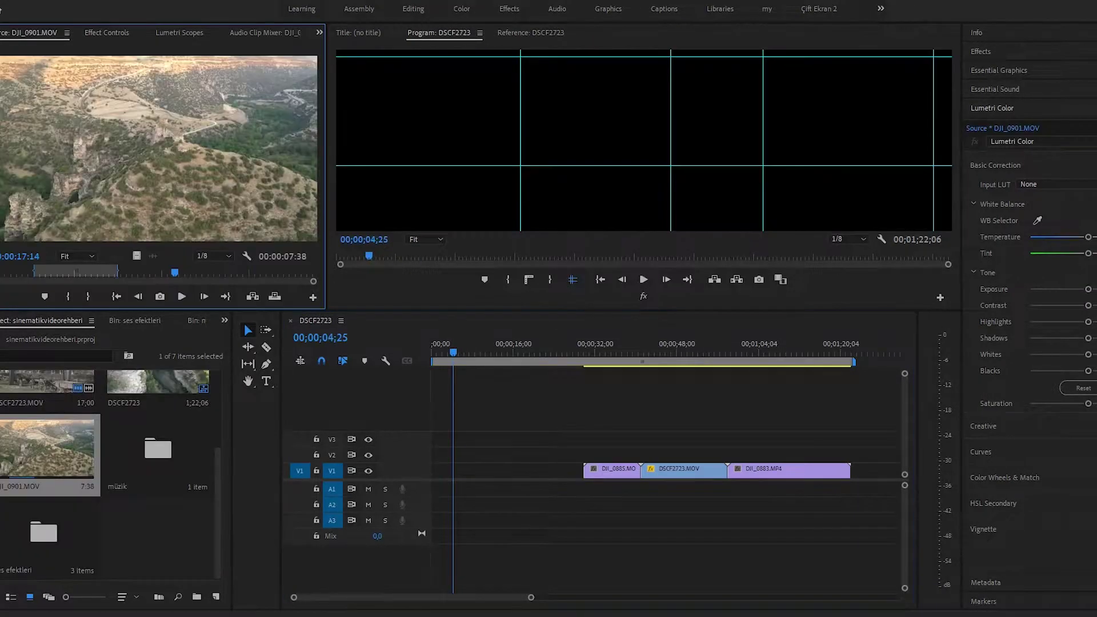
Step: Mark the DJI_0901.MOV source from about 17:14 to 23:43 and place that section at the start of V1
key(i)
key(space)
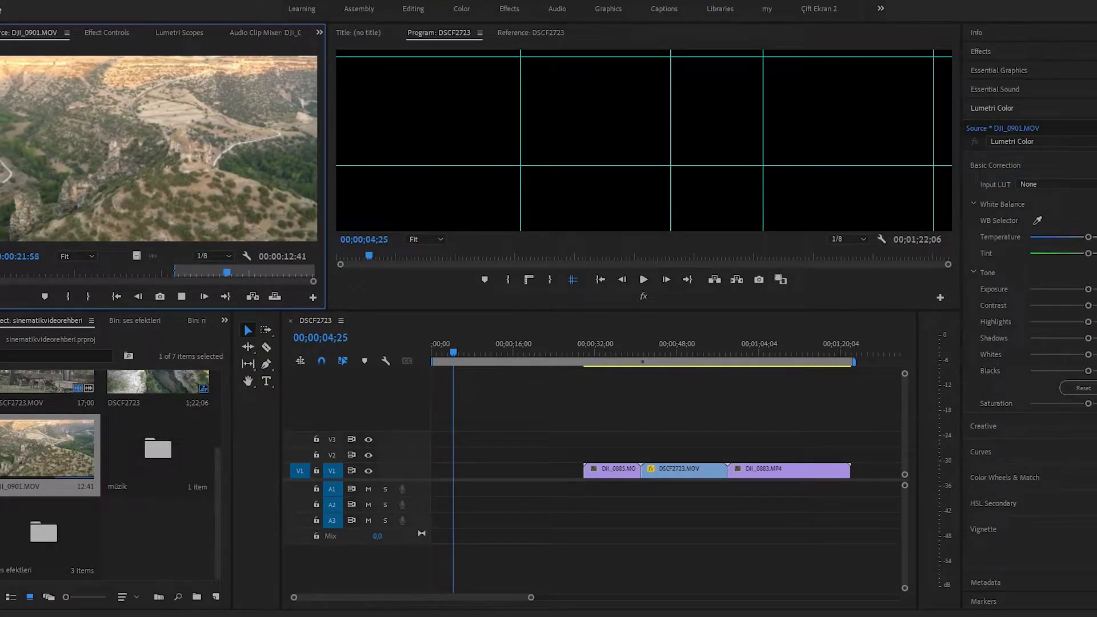
key(o)
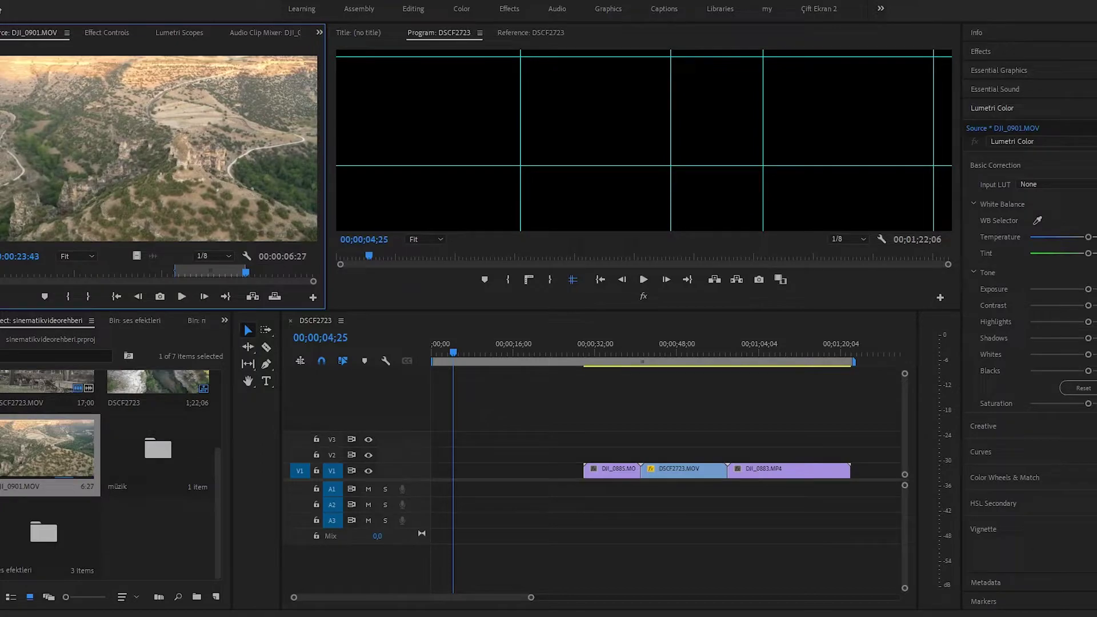
drag(158, 150, 447, 470)
scroll(447, 470, up, 3)
scroll(447, 471, down, 2)
scroll(114, 474, up, 3)
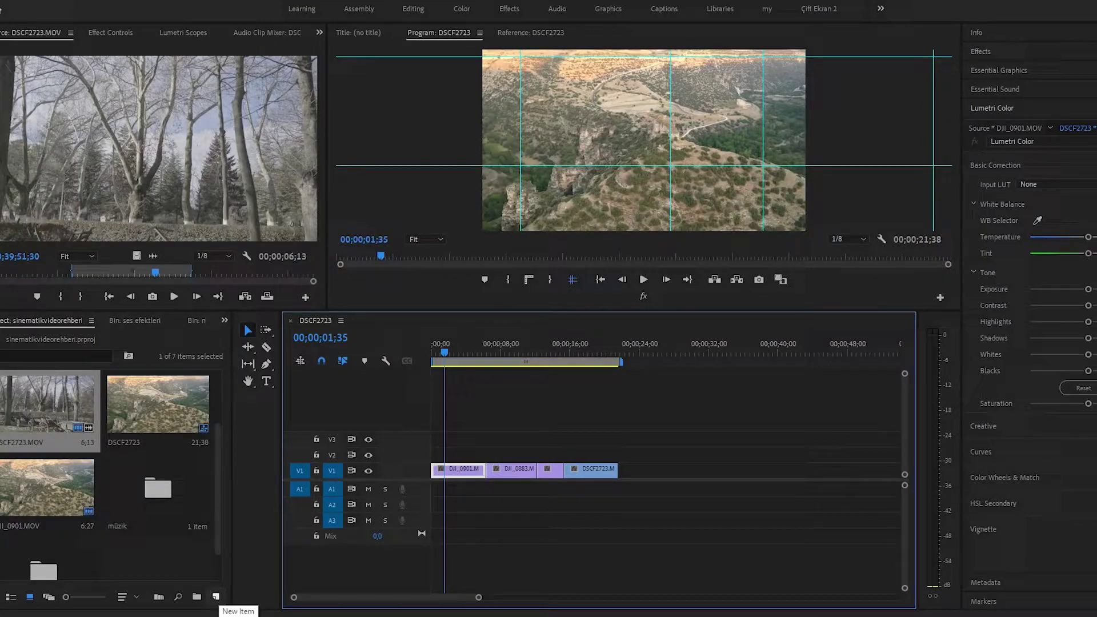
Step: Create a 2688 x 1512 adjustment layer at 59,94 fps Drop-Frame and place it on V2 at the sequence start
click(216, 596)
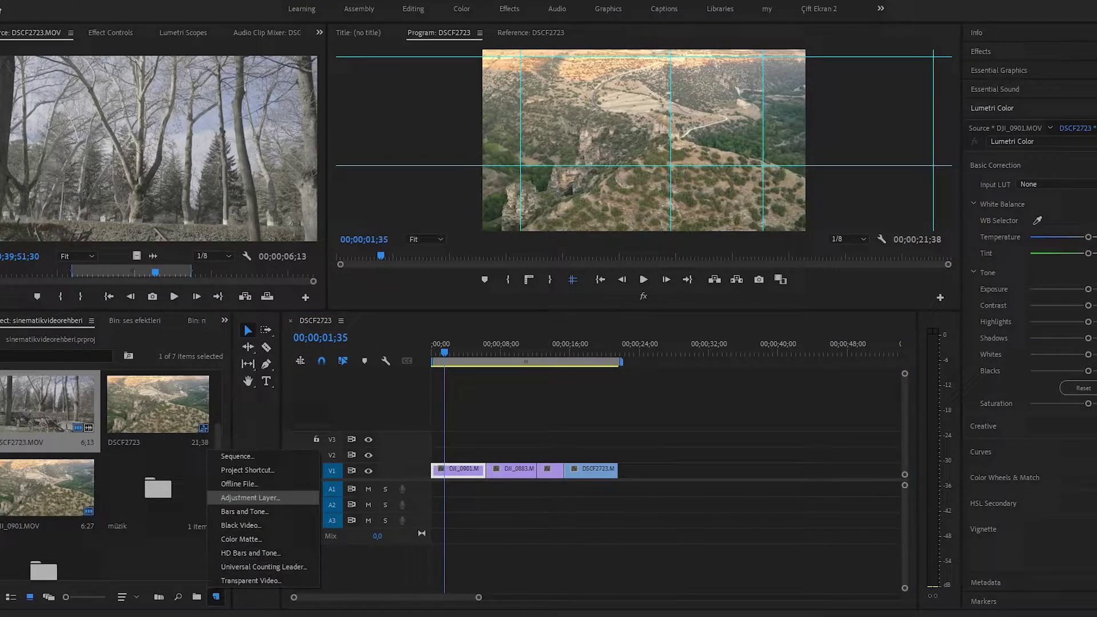
click(251, 497)
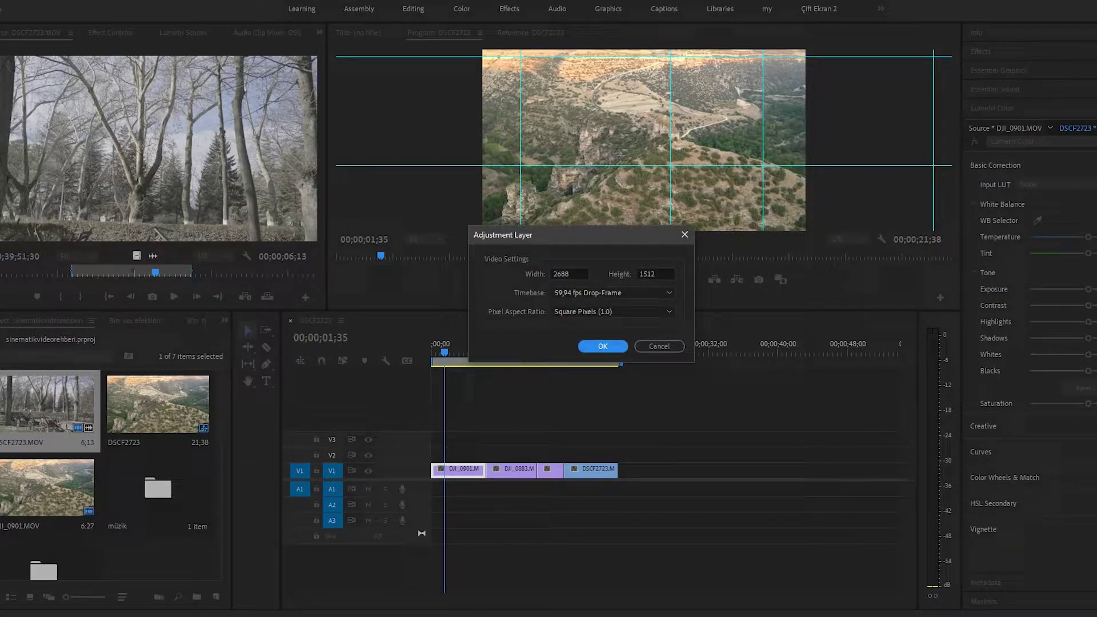
click(596, 346)
drag(158, 532, 433, 455)
scroll(400, 456, up, 1)
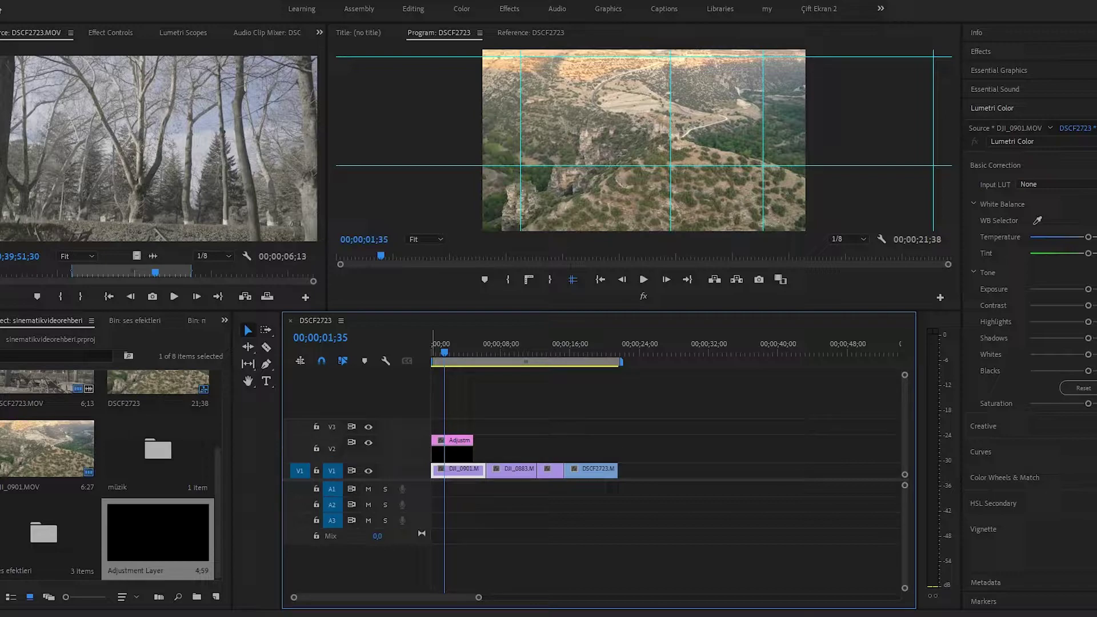
scroll(388, 448, up, 2)
scroll(388, 448, down, 1)
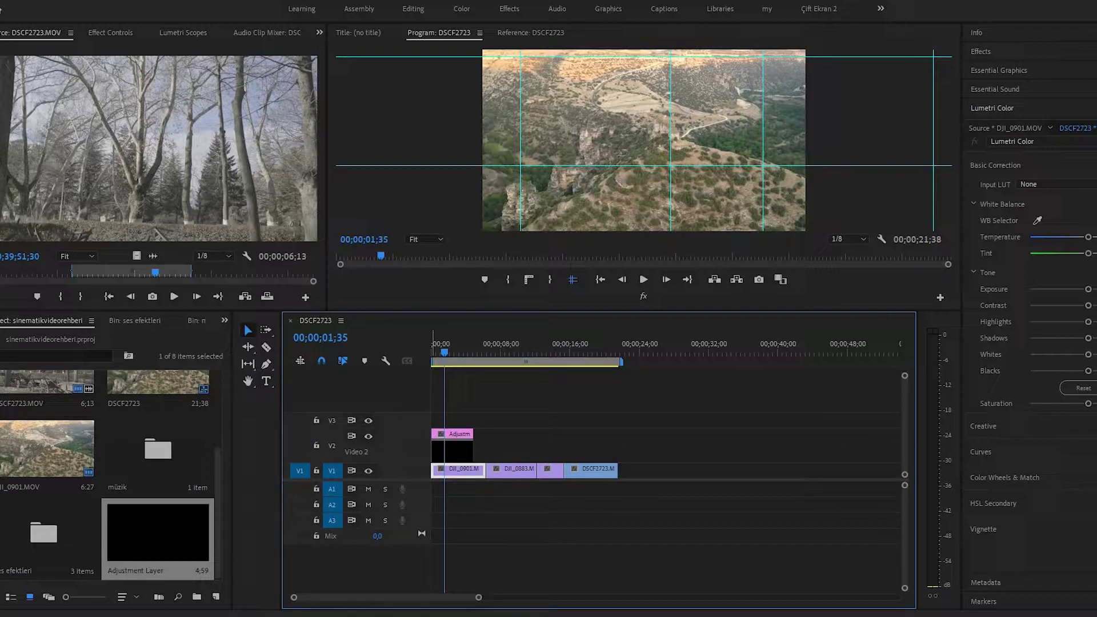
scroll(525, 457, up, 3)
drag(445, 597, 430, 597)
drag(158, 533, 578, 449)
click(595, 448)
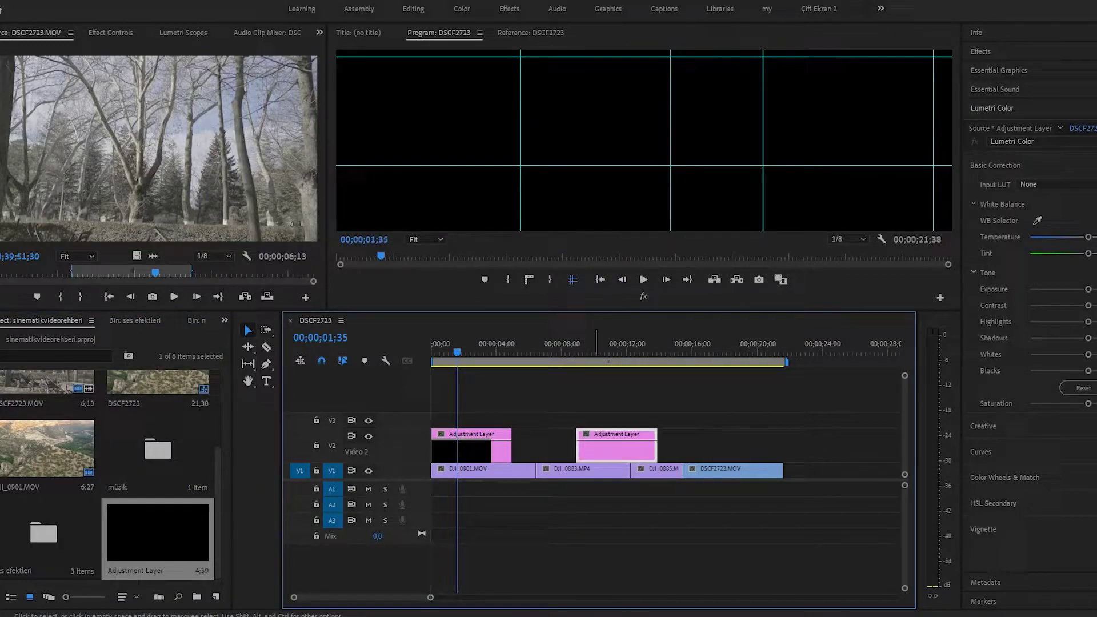
key(Delete)
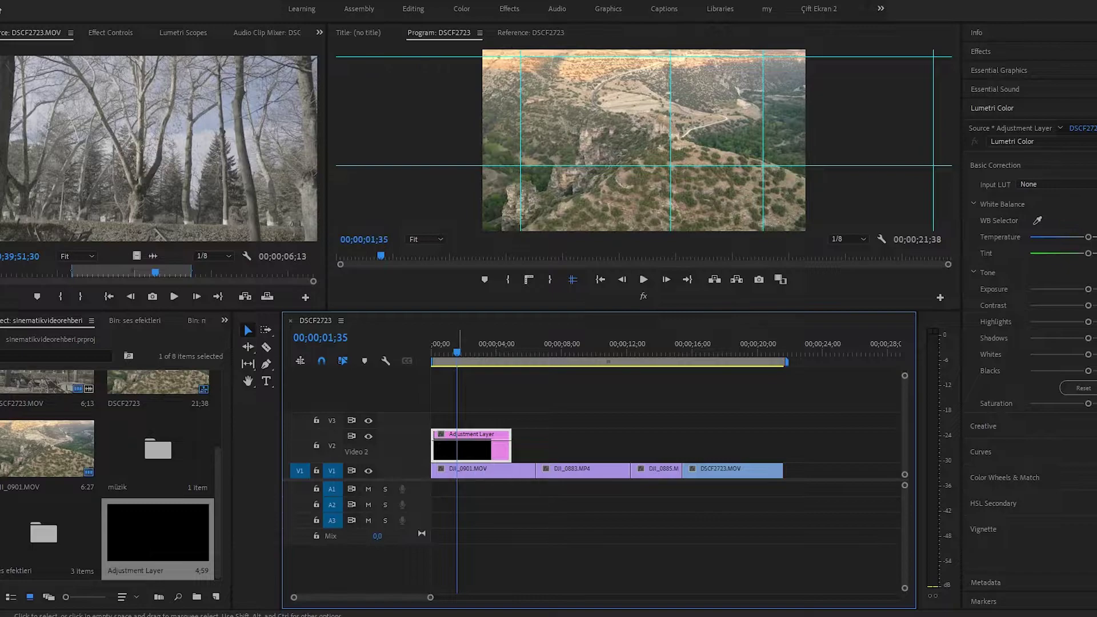
Step: Find the Crop video effect, apply it to the adjustment layer on V2 and show its crop settings
key(shift+7)
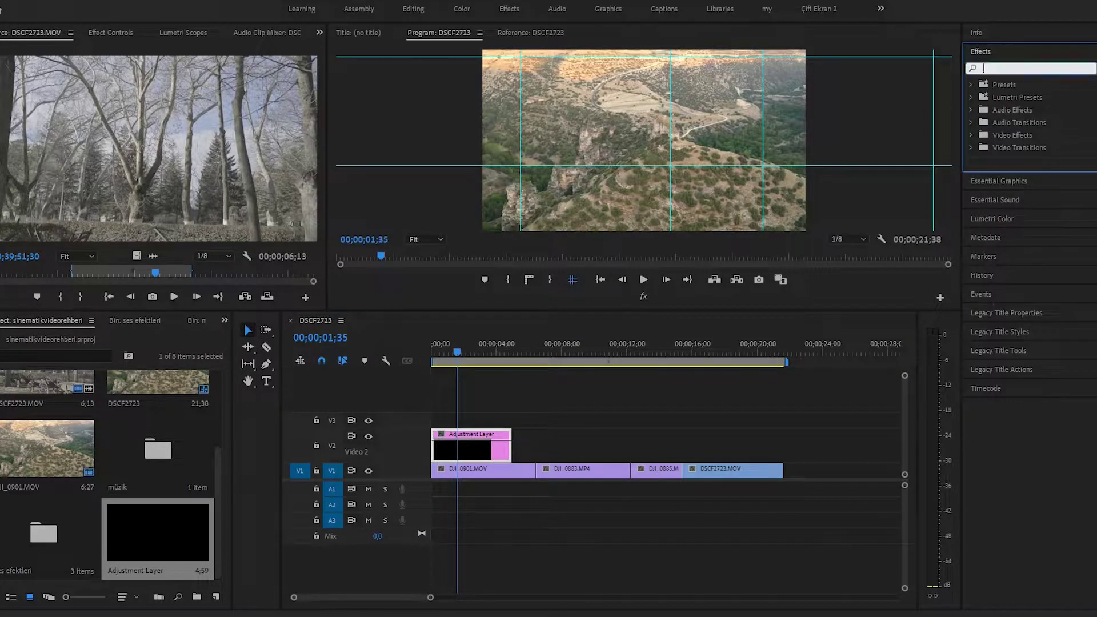
text(crop)
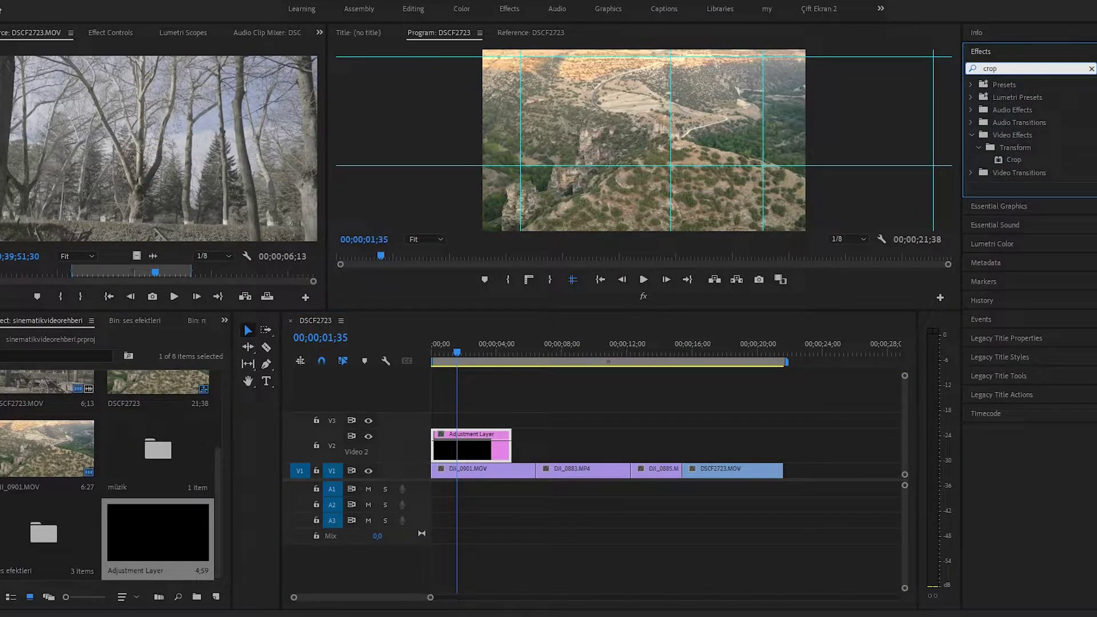
click(1010, 160)
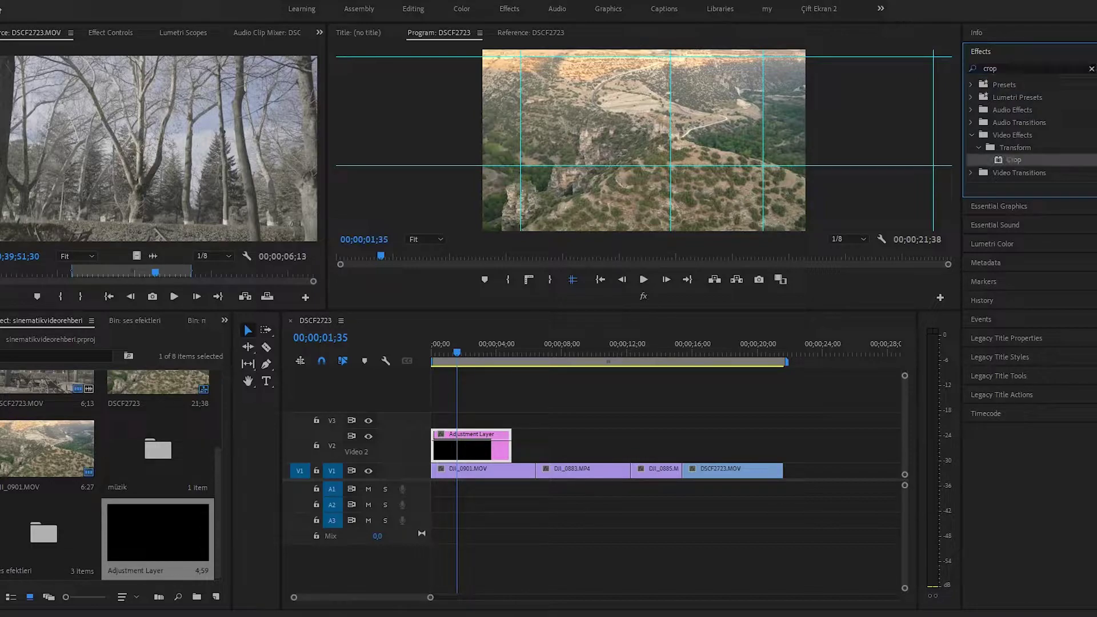
drag(552, 420, 483, 446)
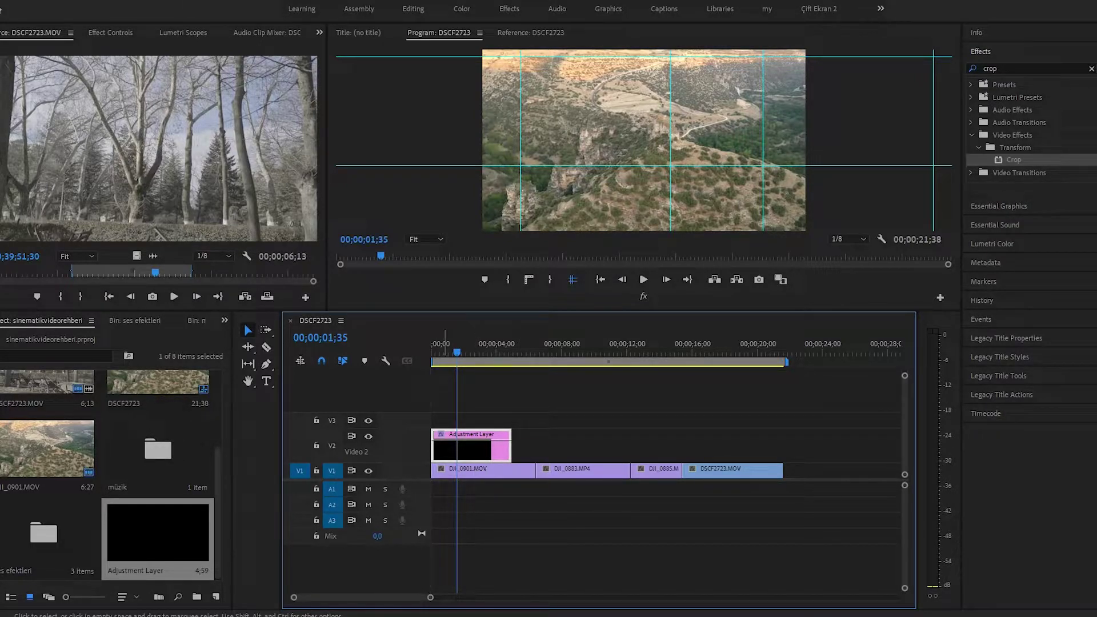
click(110, 32)
scroll(160, 180, down, 3)
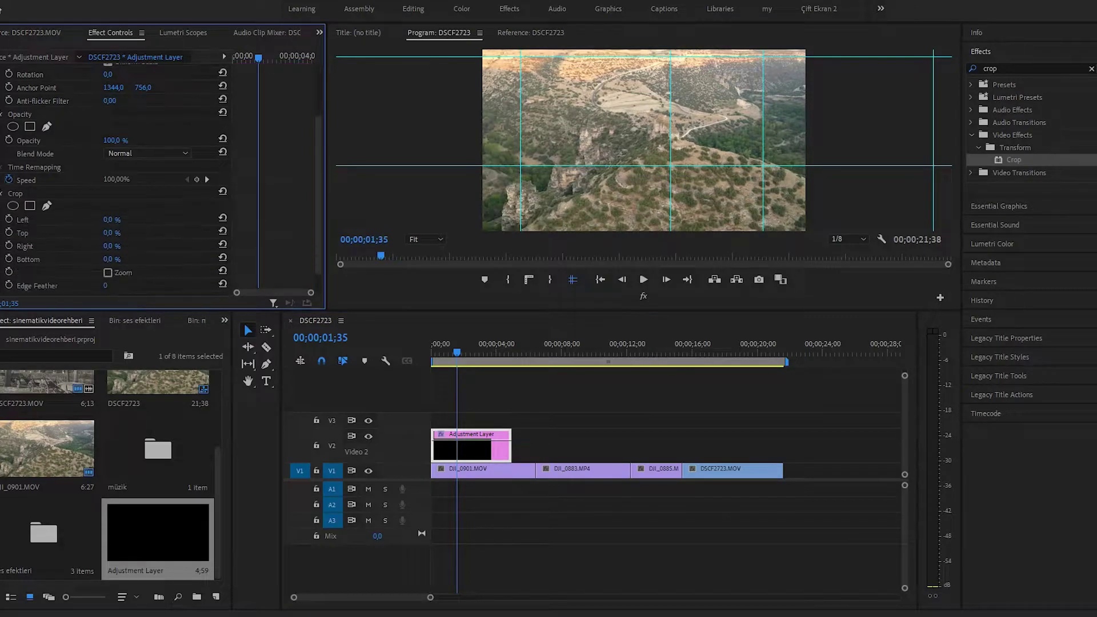
scroll(160, 177, down, 1)
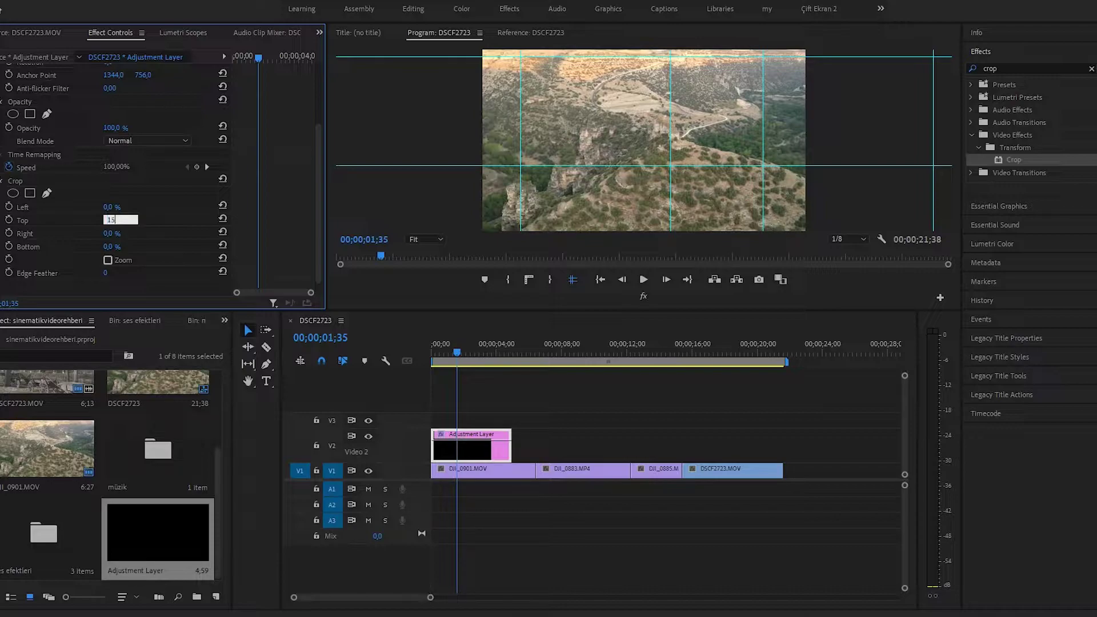
Step: Set the adjustment layer's Crop Top and Bottom to 15% and check the black bars over the first clip
key(Return)
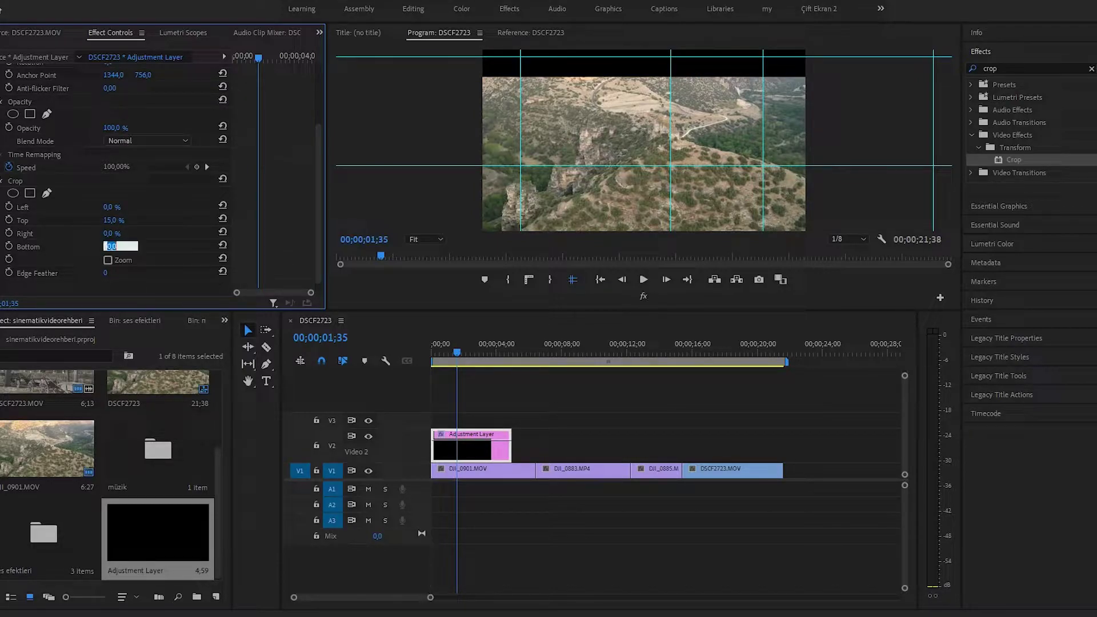
text(15)
key(Return)
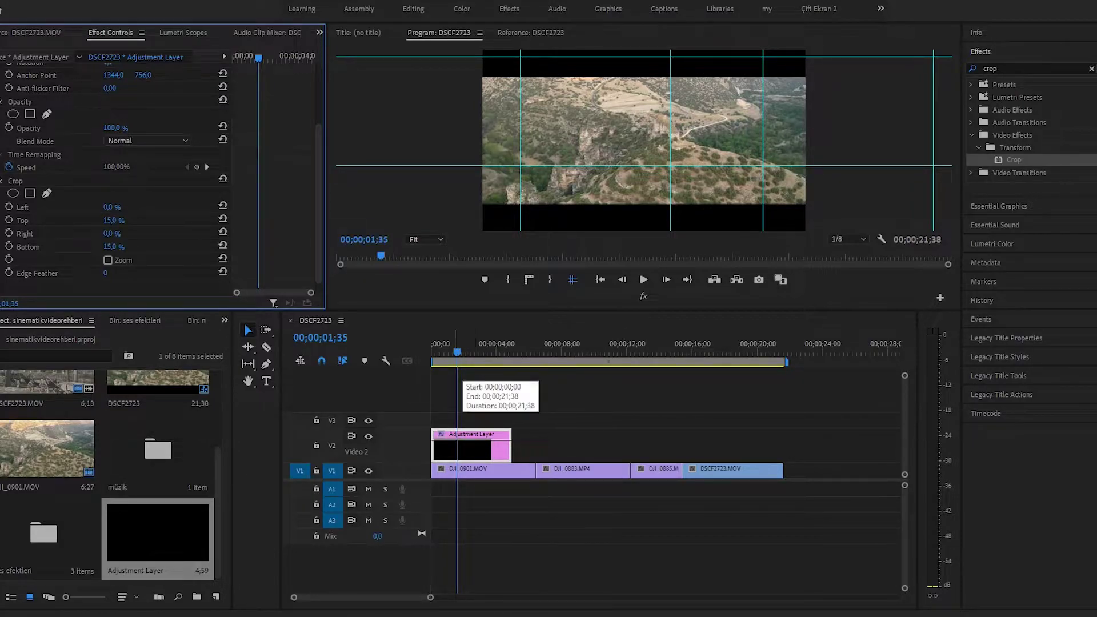
drag(456, 350, 453, 350)
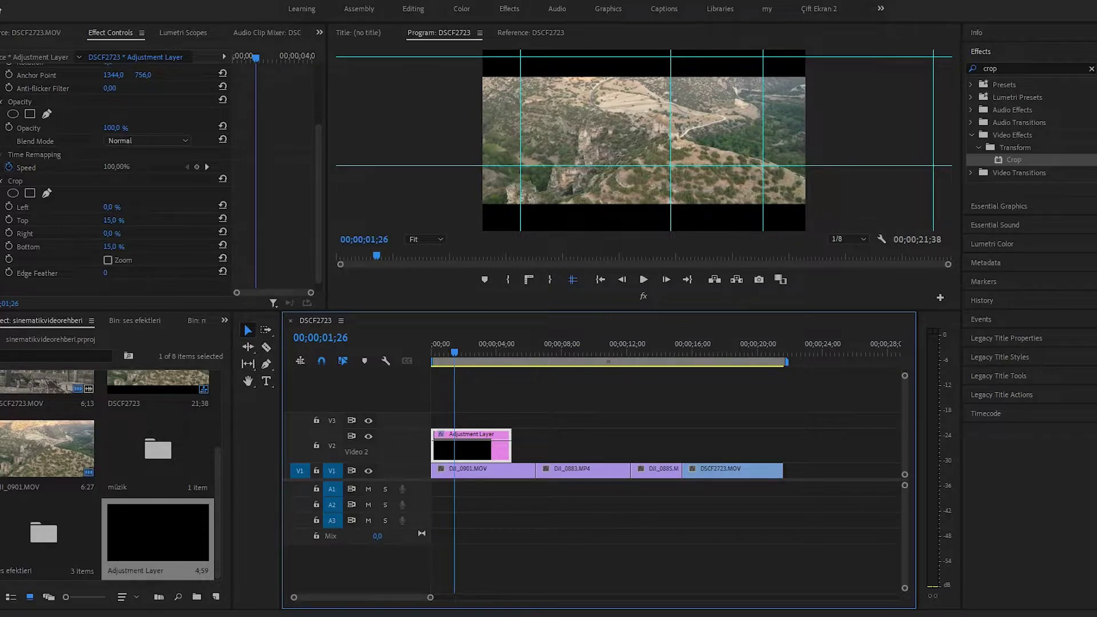
Step: Set the adjustment layer's Crop Top and Bottom to 9%
click(113, 220)
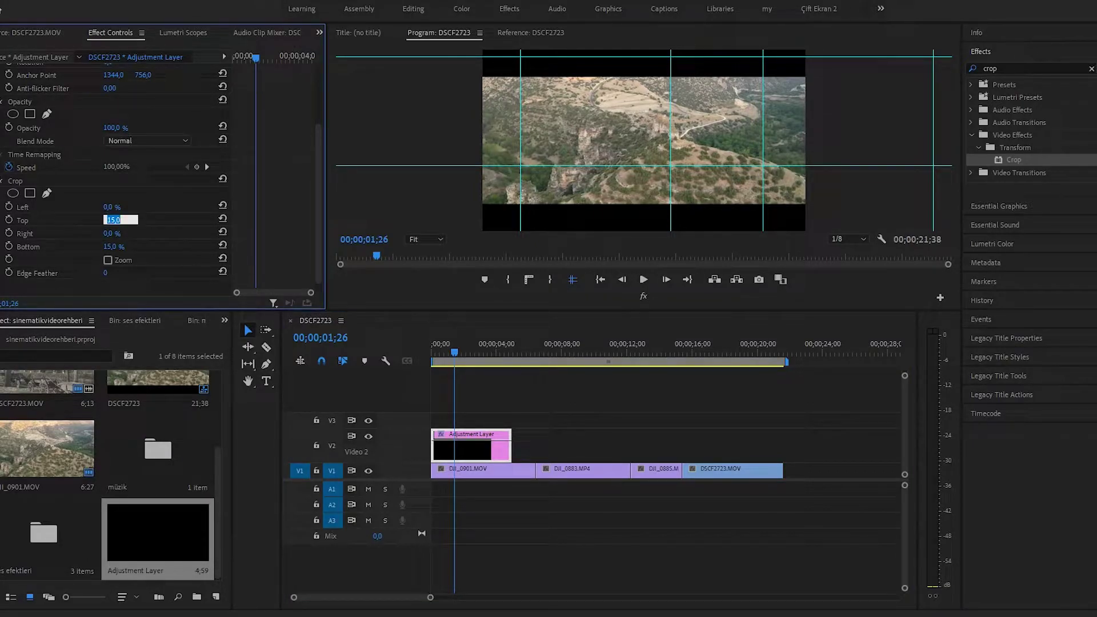
text(9)
click(113, 247)
text(9)
key(Return)
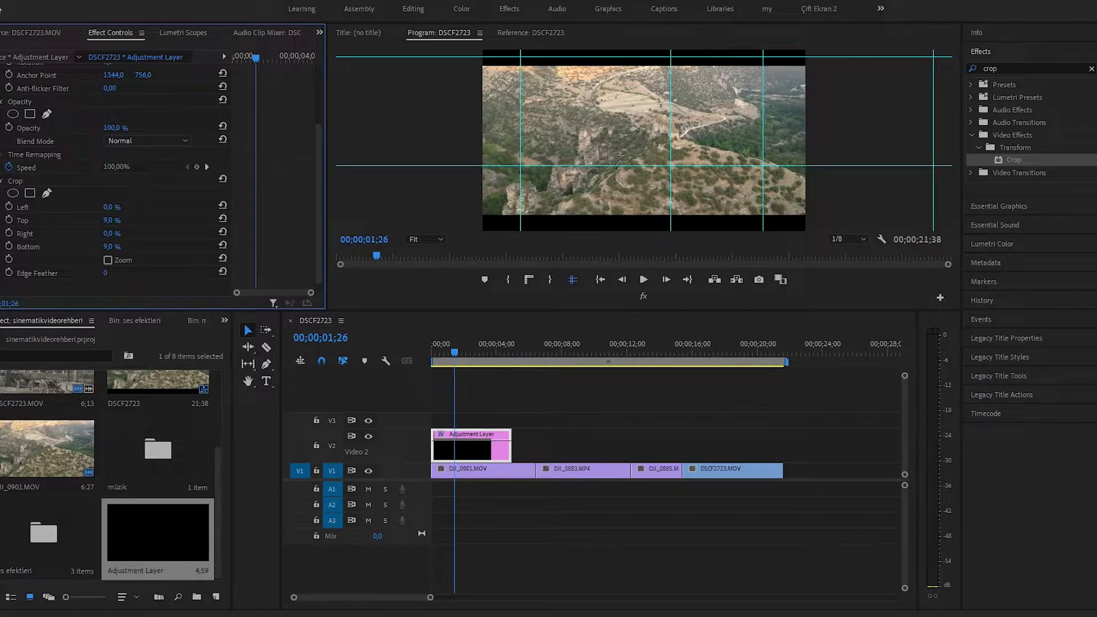
Step: Set the adjustment layer's Crop Top and Bottom to 8%
click(111, 220)
key(Return)
key(Return)
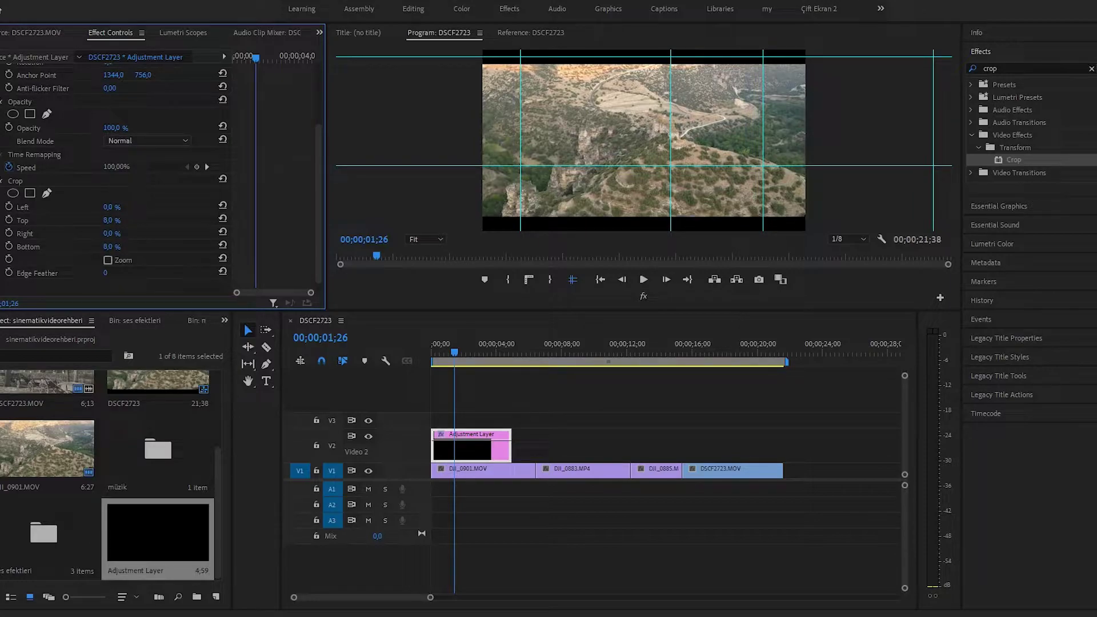
Step: Extend the adjustment layer to the end of the last clip on V1 and preview the black bars across the sequence
drag(511, 446, 782, 445)
drag(454, 353, 660, 352)
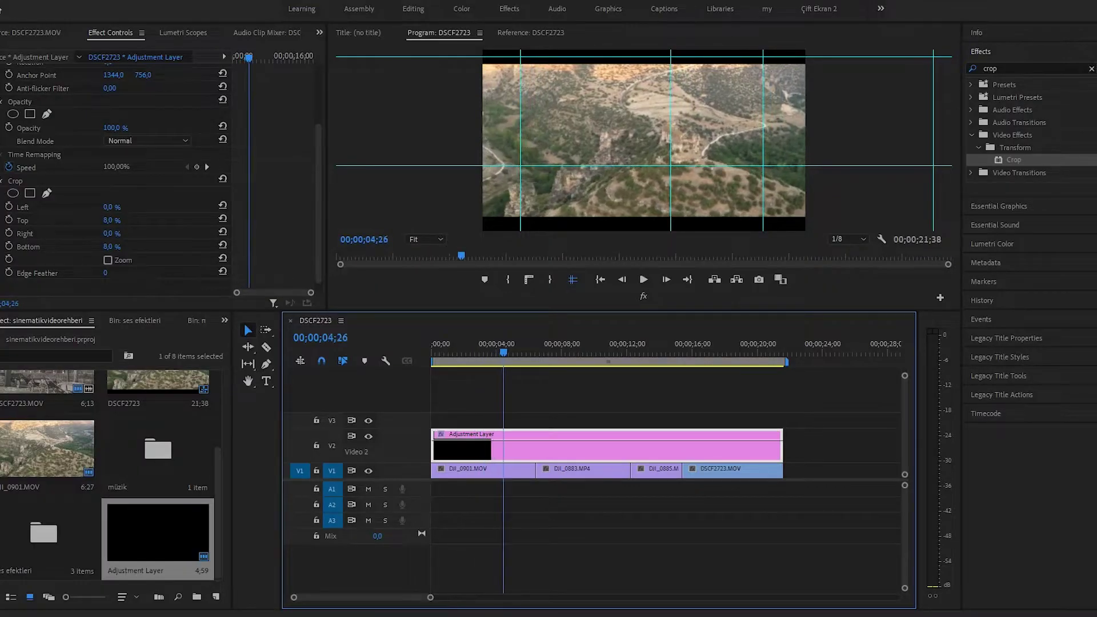
drag(472, 352, 463, 352)
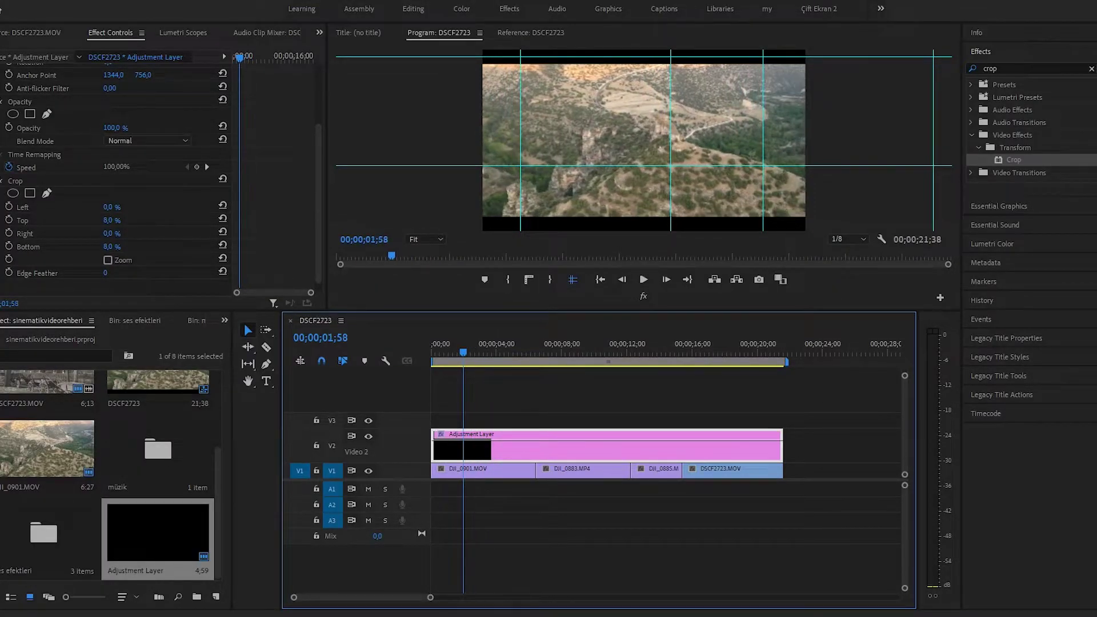
key(l)
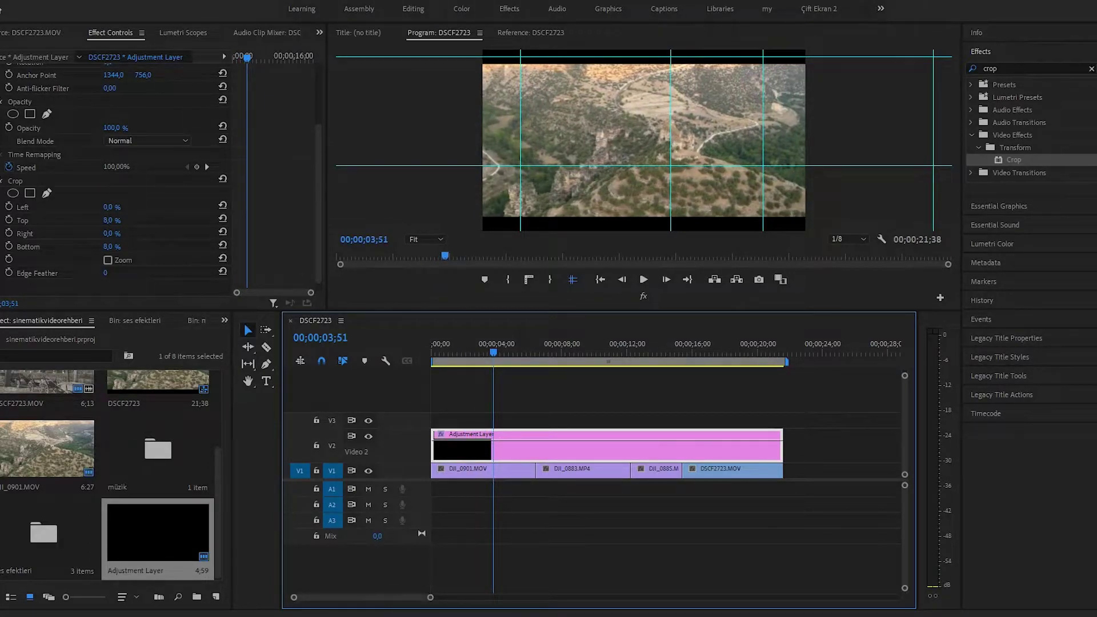
drag(494, 352, 549, 352)
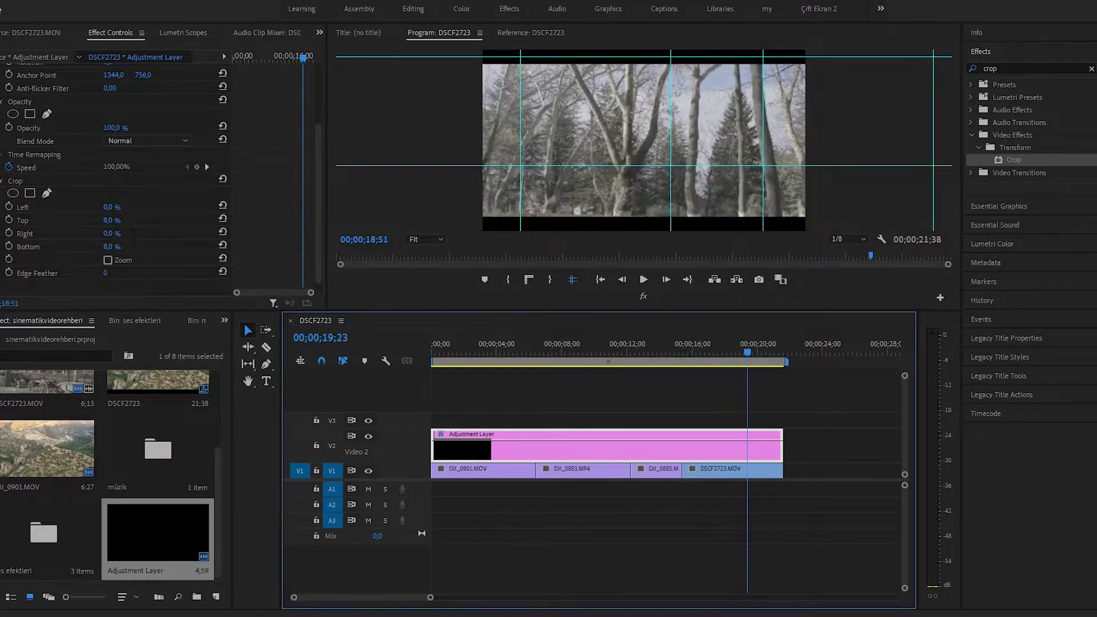
key(Home)
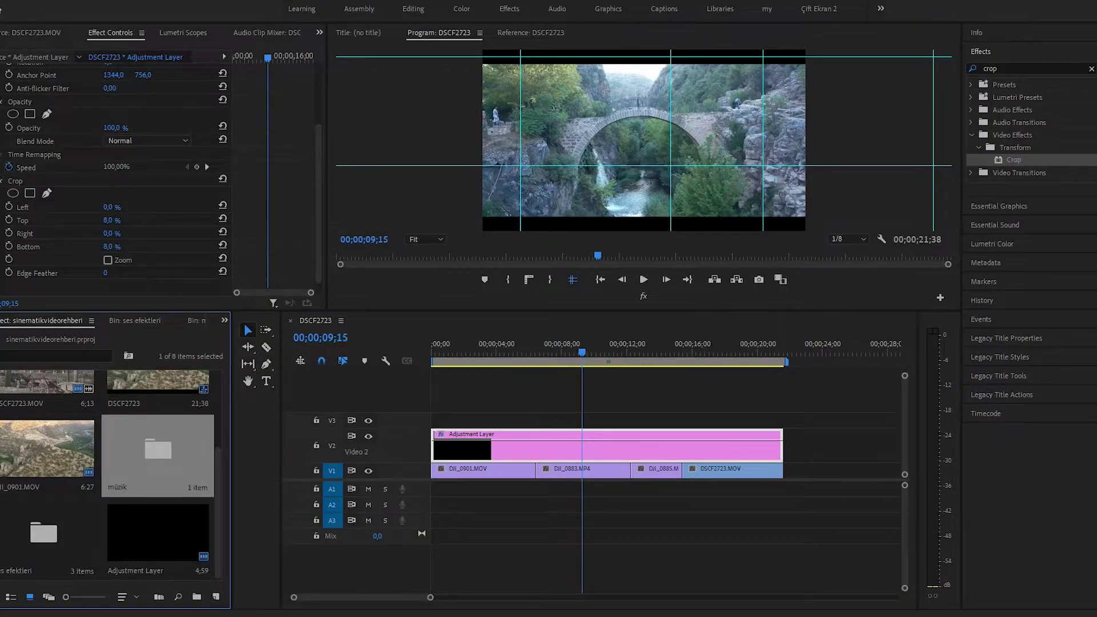
Step: Load Cinematic Atmospheric Piano (Full Version).mp3 from the müzik bin into the source monitor and listen to it
double_click(158, 452)
click(50, 408)
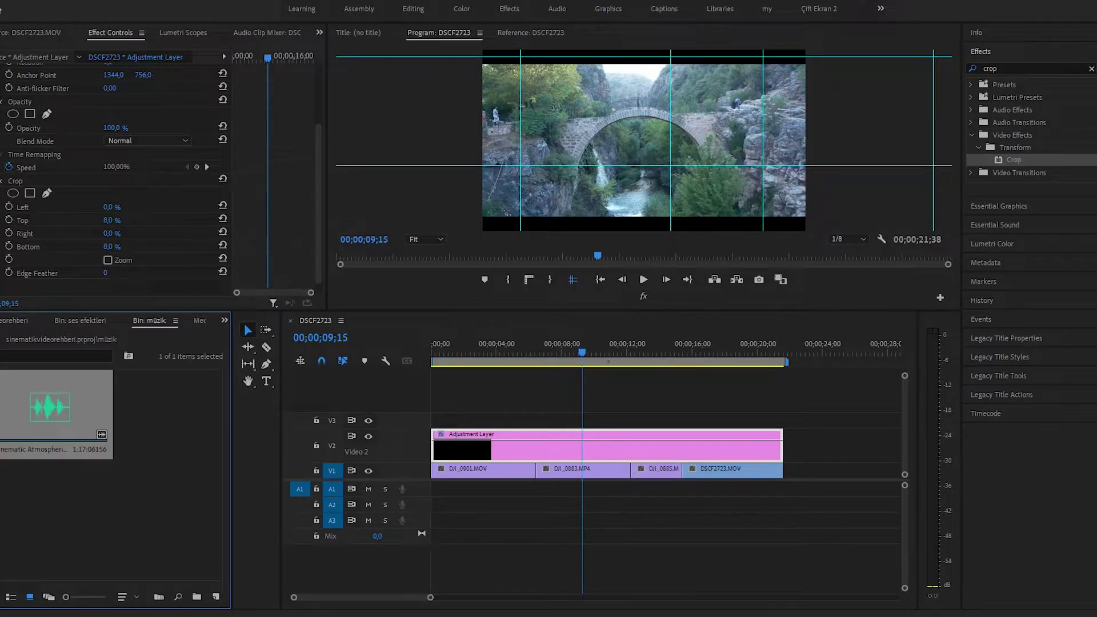
double_click(51, 408)
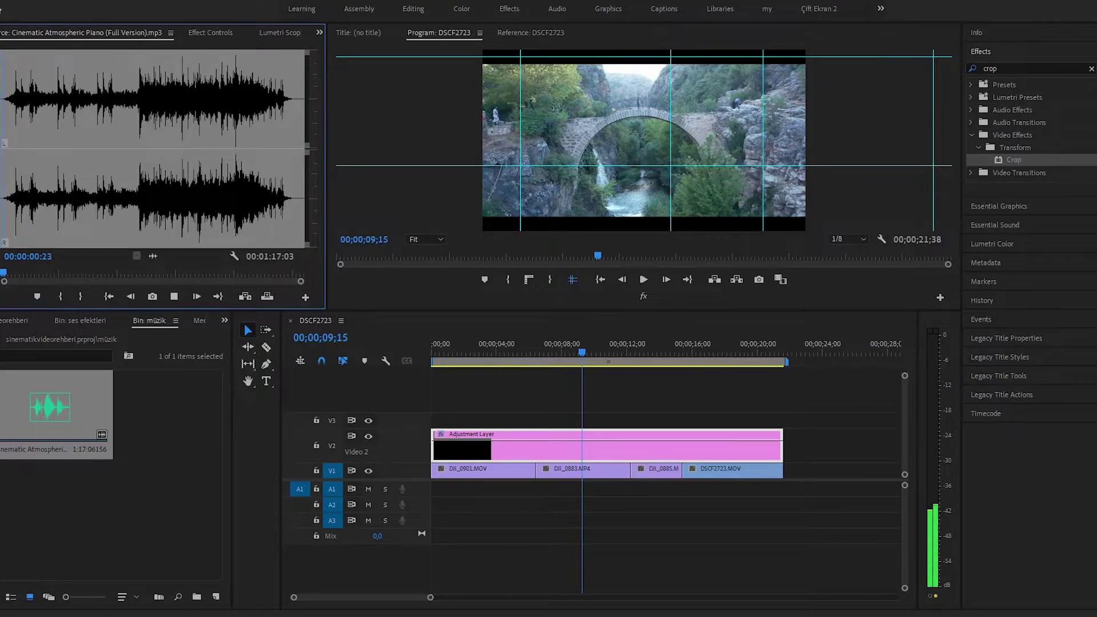
key(space)
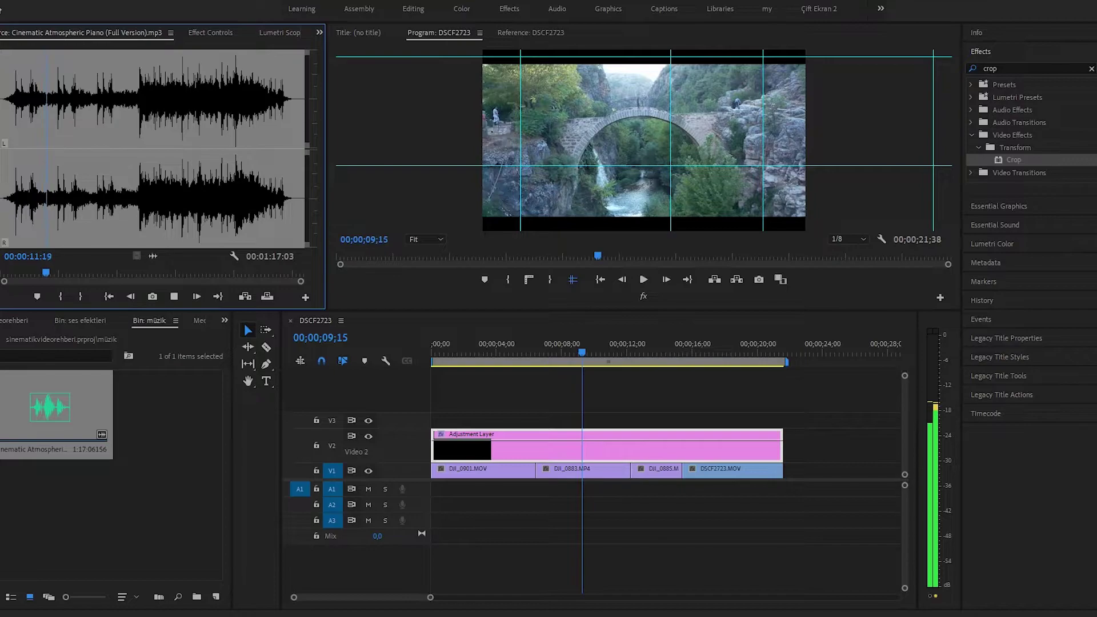
click(477, 468)
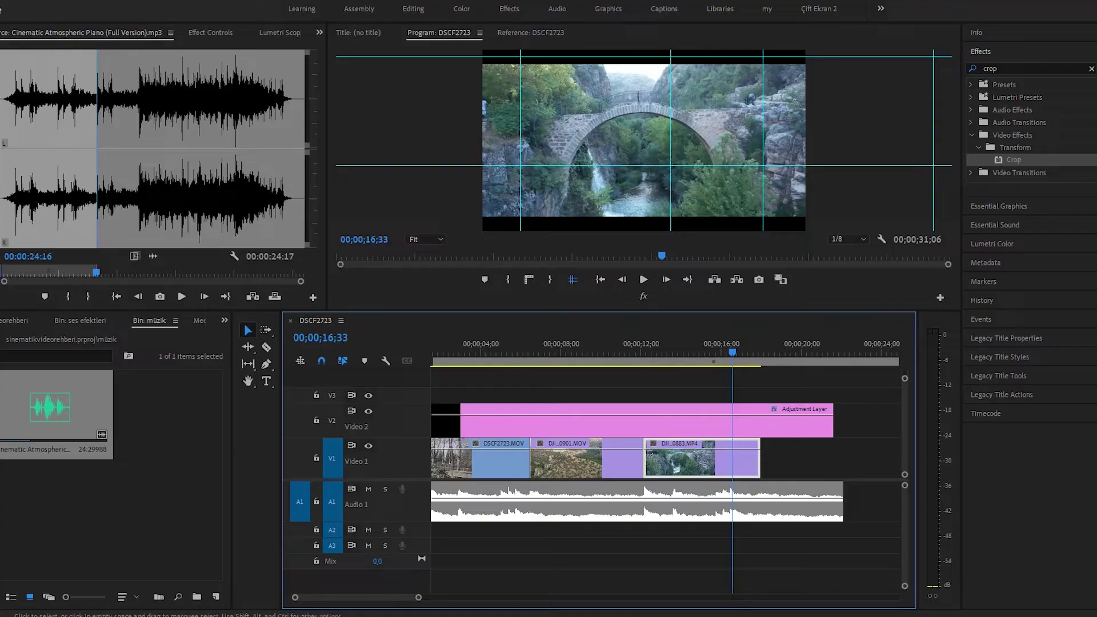
Step: Trim the end of the DJI_0883.MP4 clip on V1 to 00;00;16;33 and play the DJI_0885.MOV clip that follows
drag(759, 461, 731, 464)
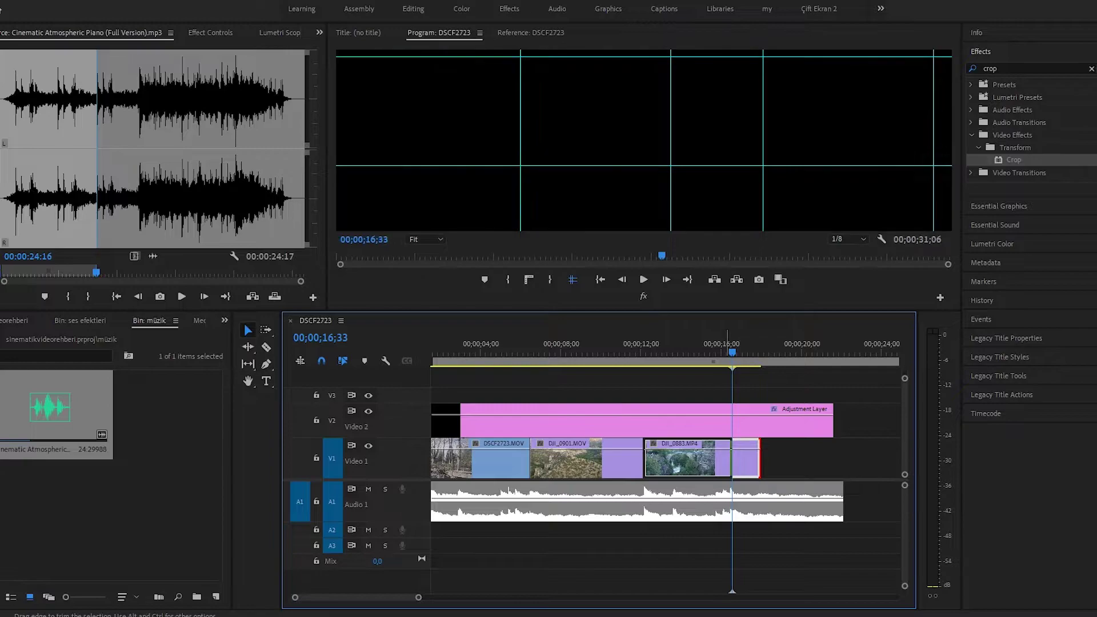
key(minus)
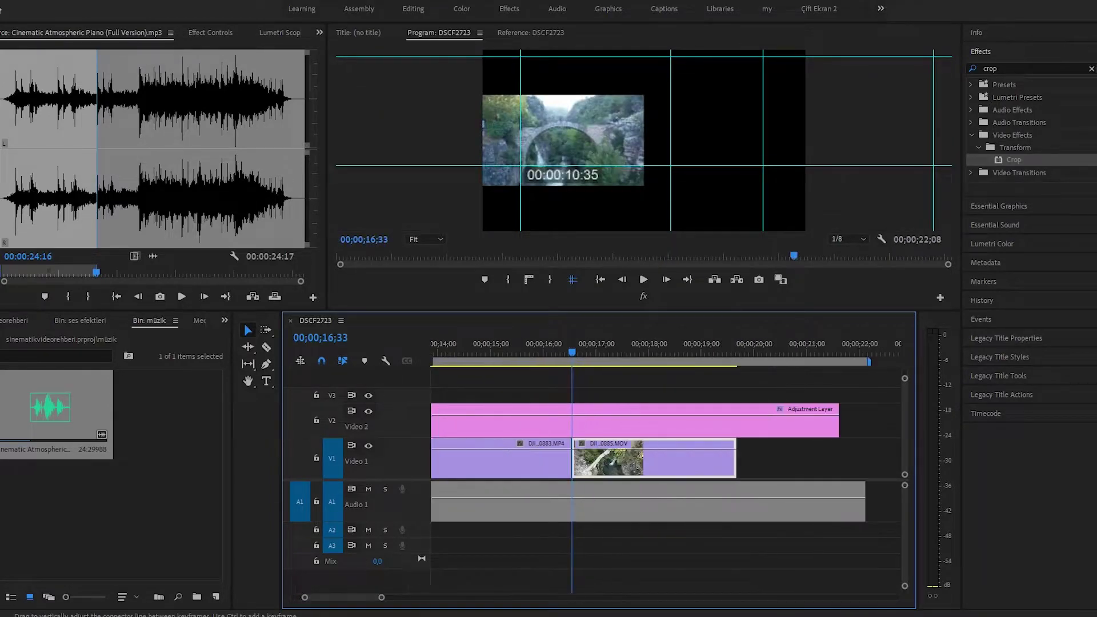
key(space)
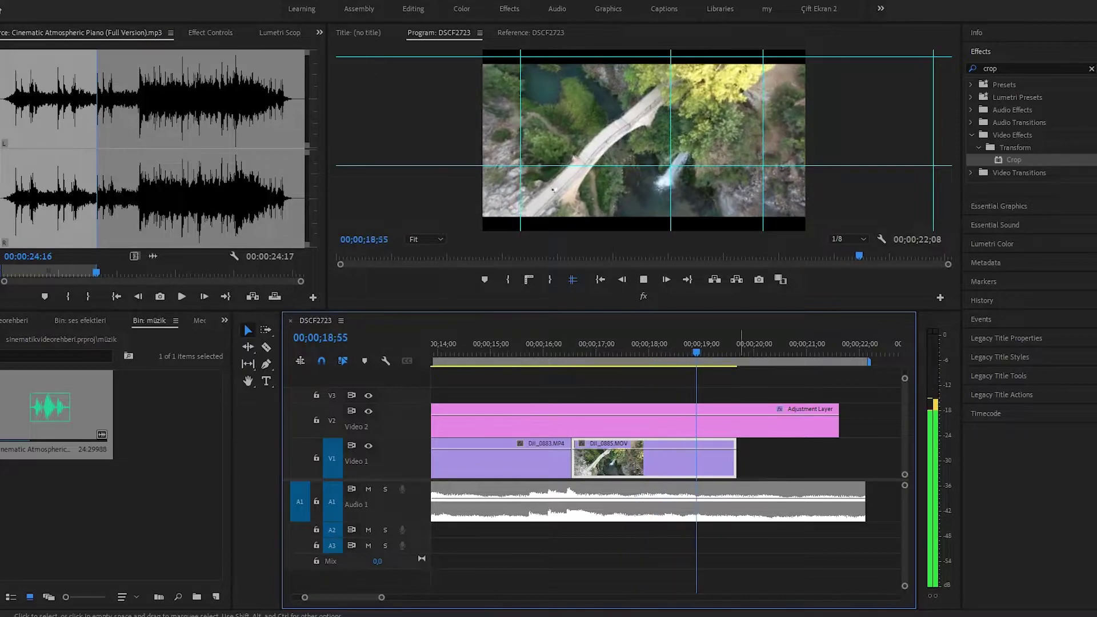
key(space)
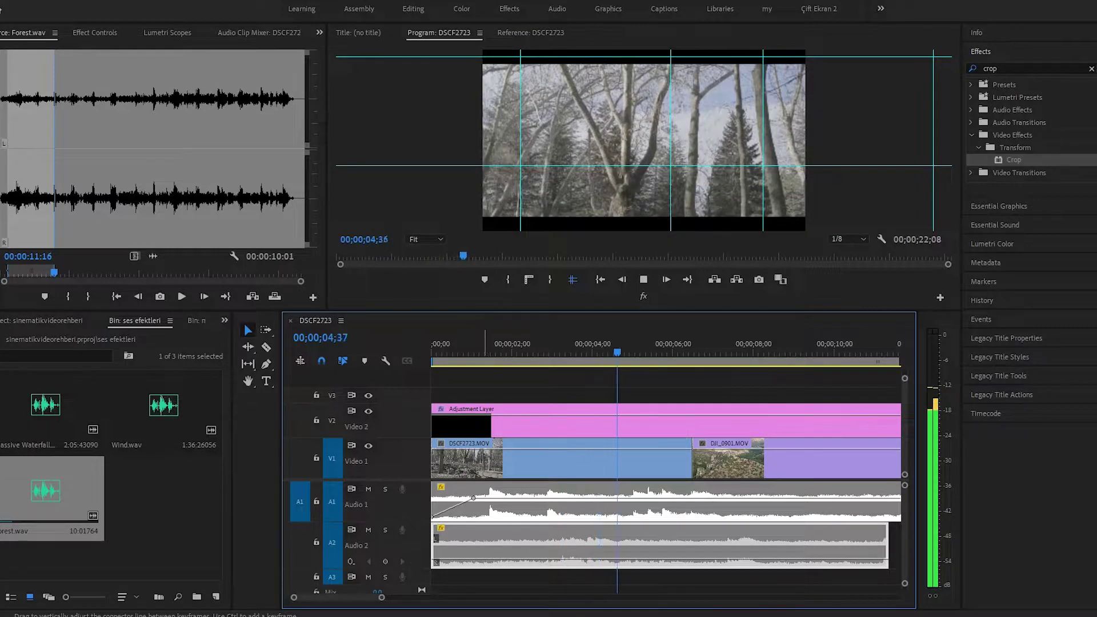
Step: Save the project and play the sequence from its start to check the forest sound under the music
key(space)
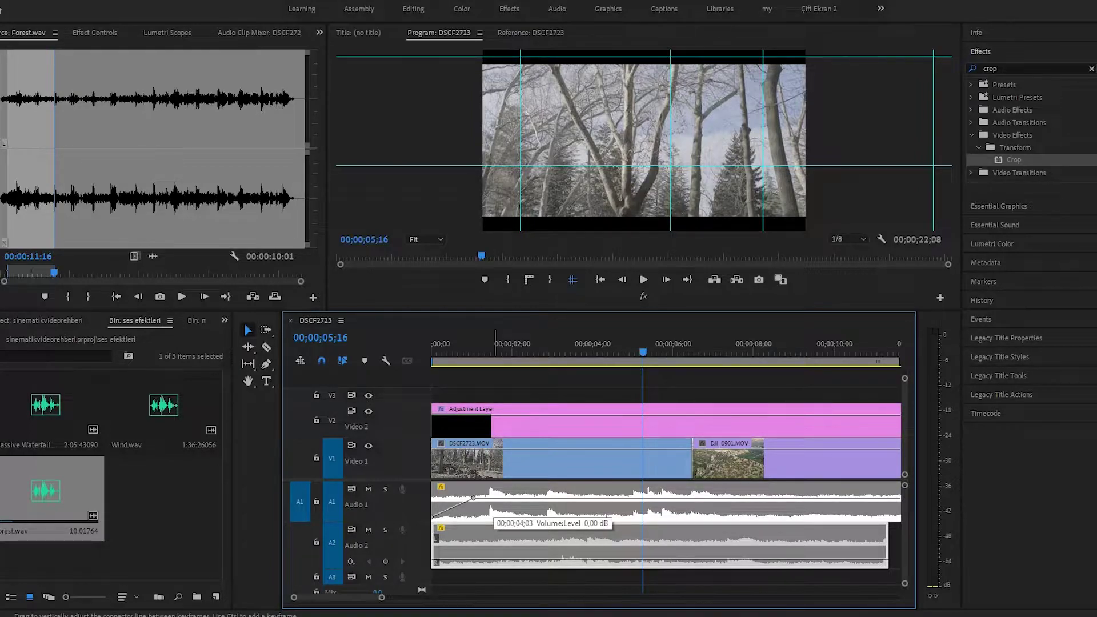
key(ctrl+s)
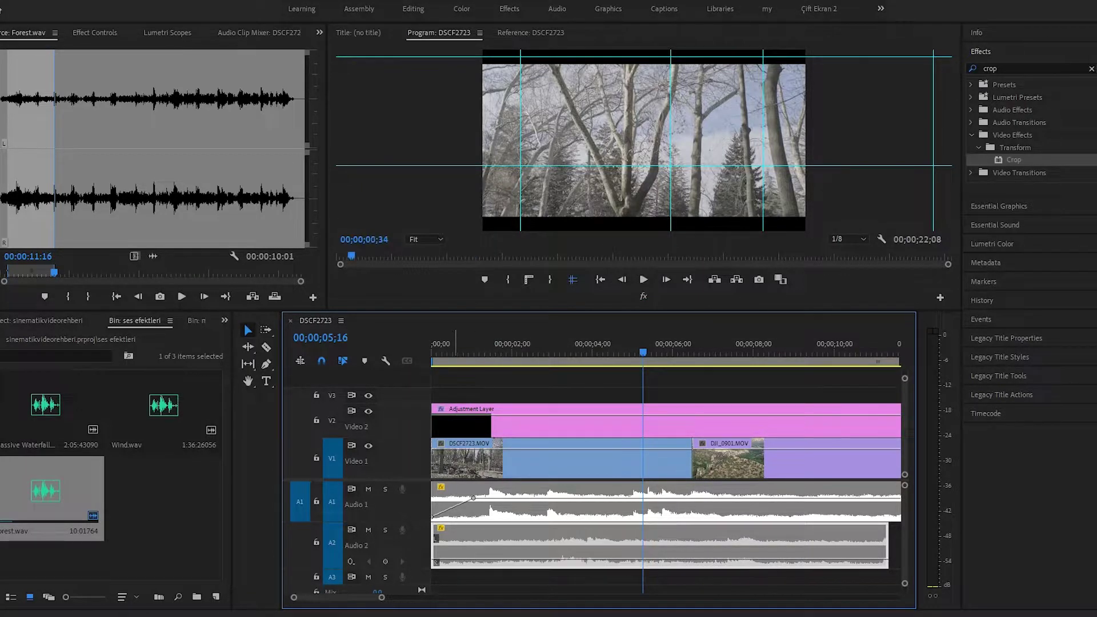
key(Home)
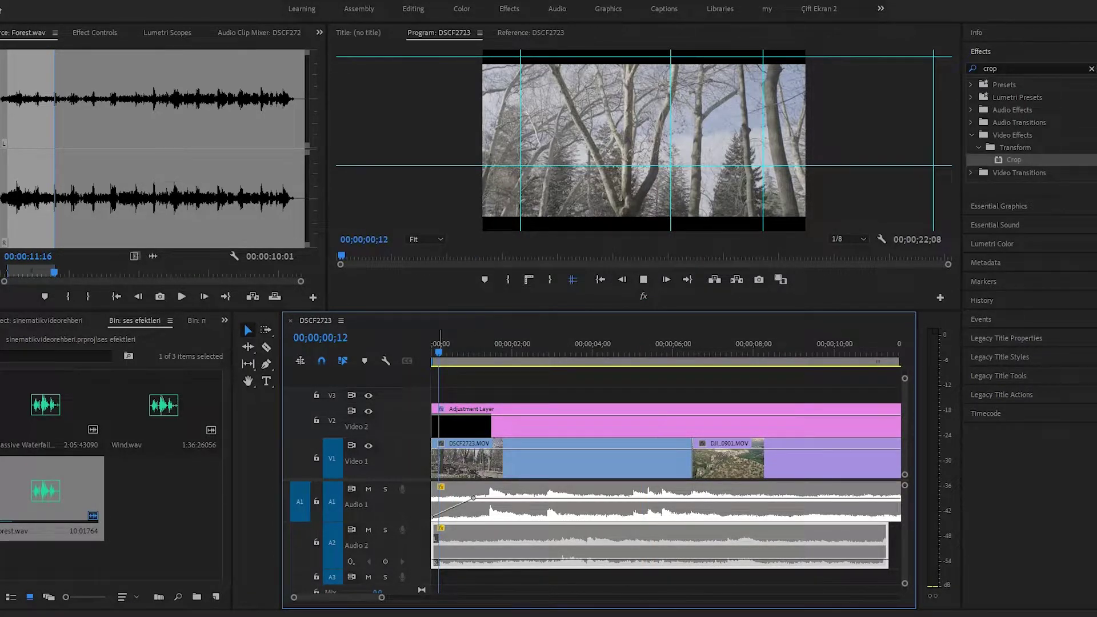
key(space)
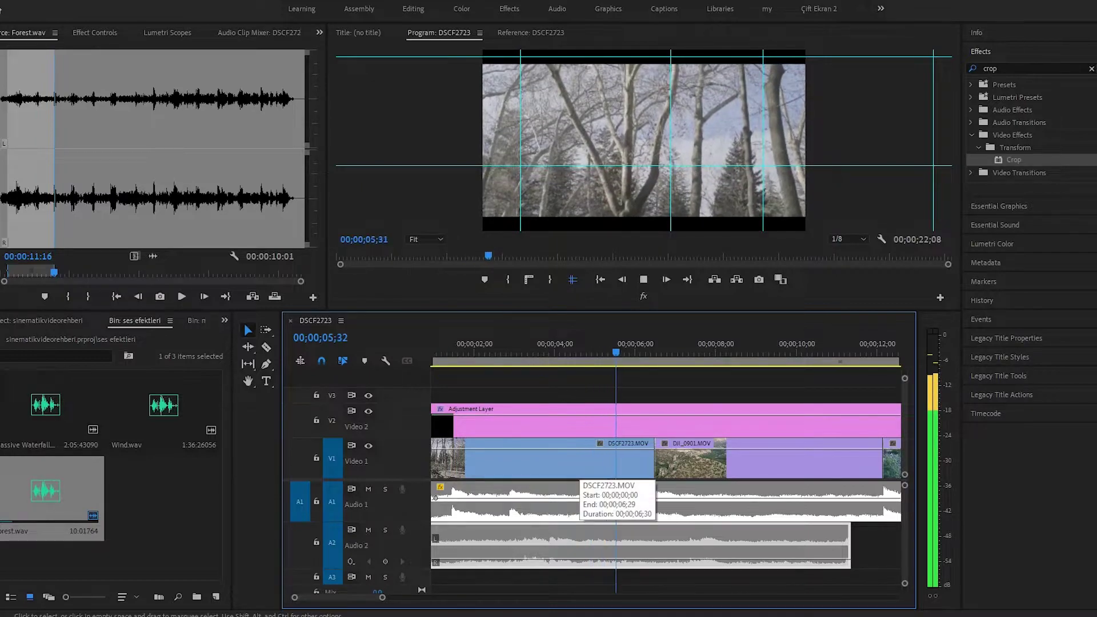
key(space)
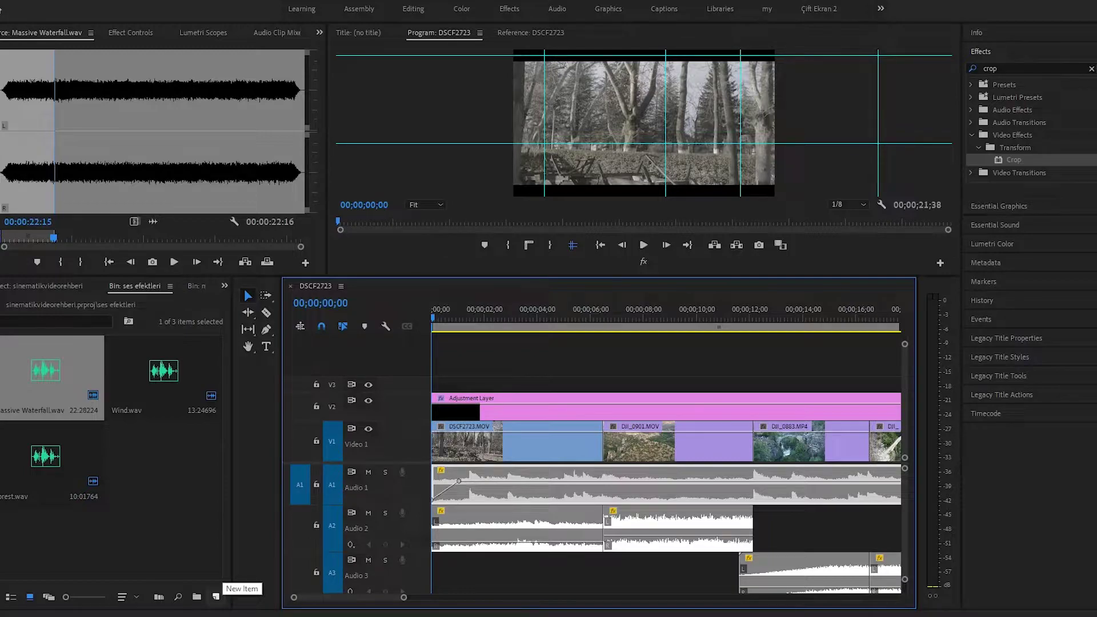
Step: Create a new adjustment layer with the default settings, place it at the start of V3 and expand that track
click(216, 596)
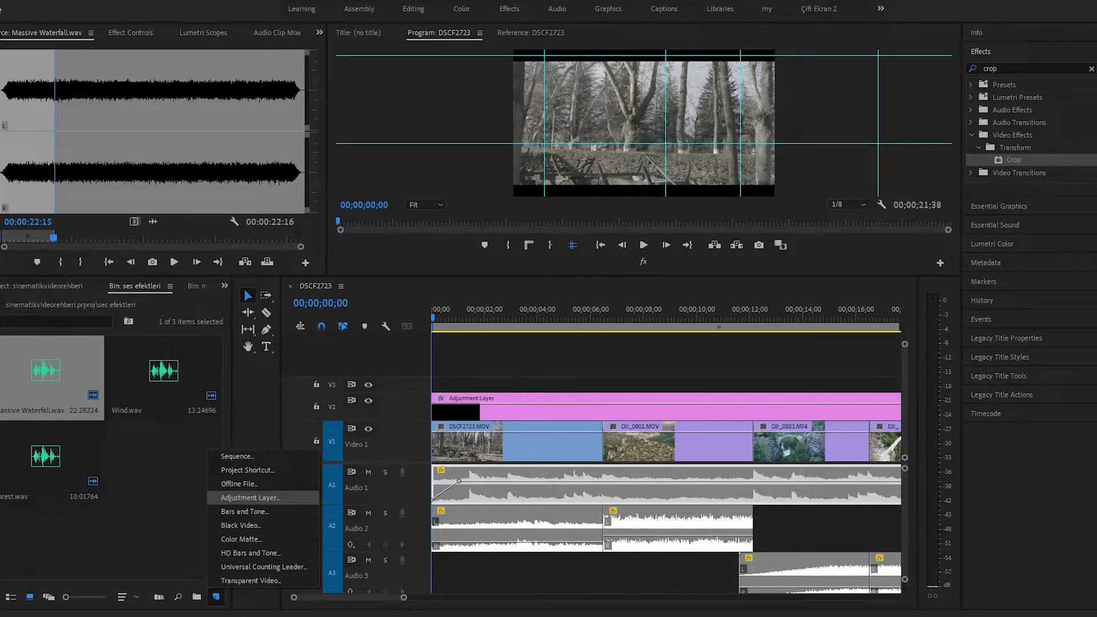
click(250, 498)
click(601, 346)
drag(163, 457, 486, 384)
double_click(400, 384)
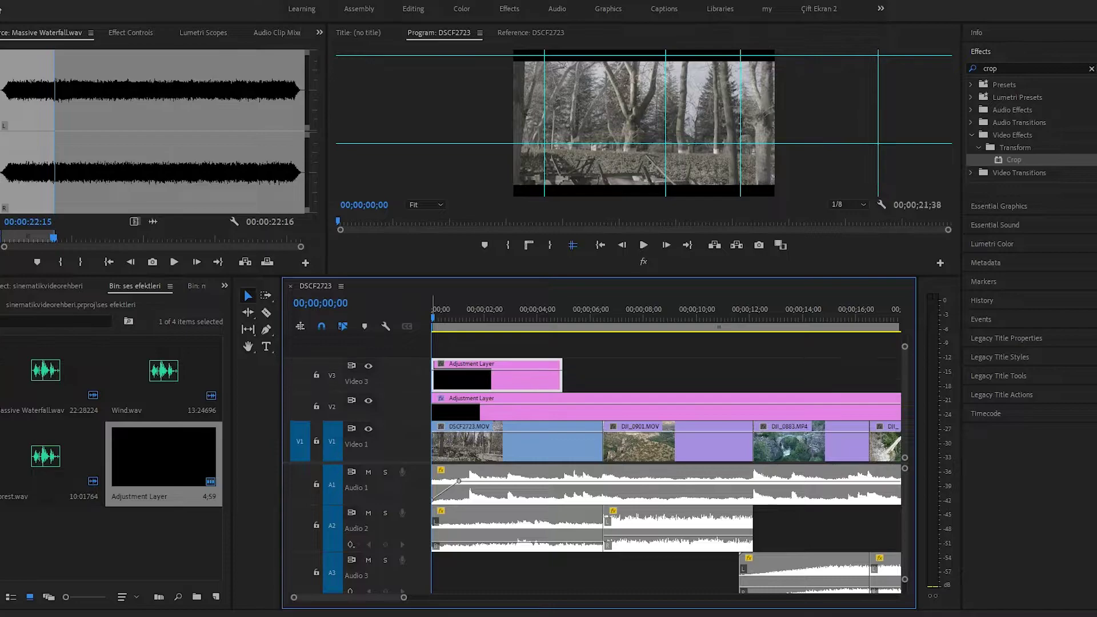
Step: Load Ba-Sinematik-4.cube from the desktop's sinematikvideorehberi > Renk folder as the V3 adjustment layer's Lumetri Input LUT
click(991, 244)
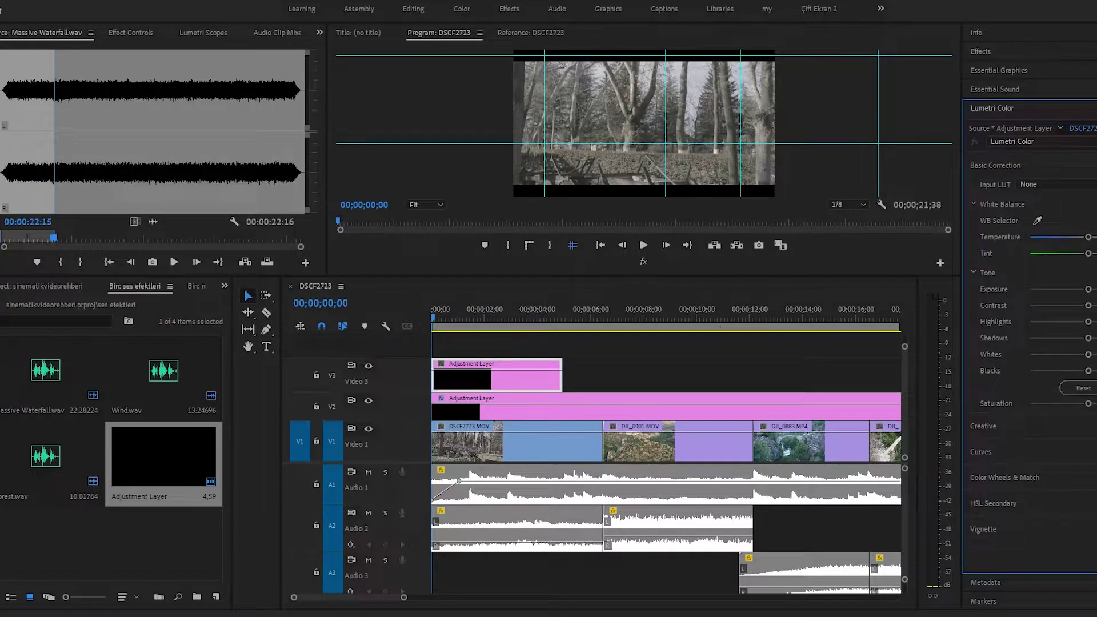
click(1056, 184)
click(1051, 224)
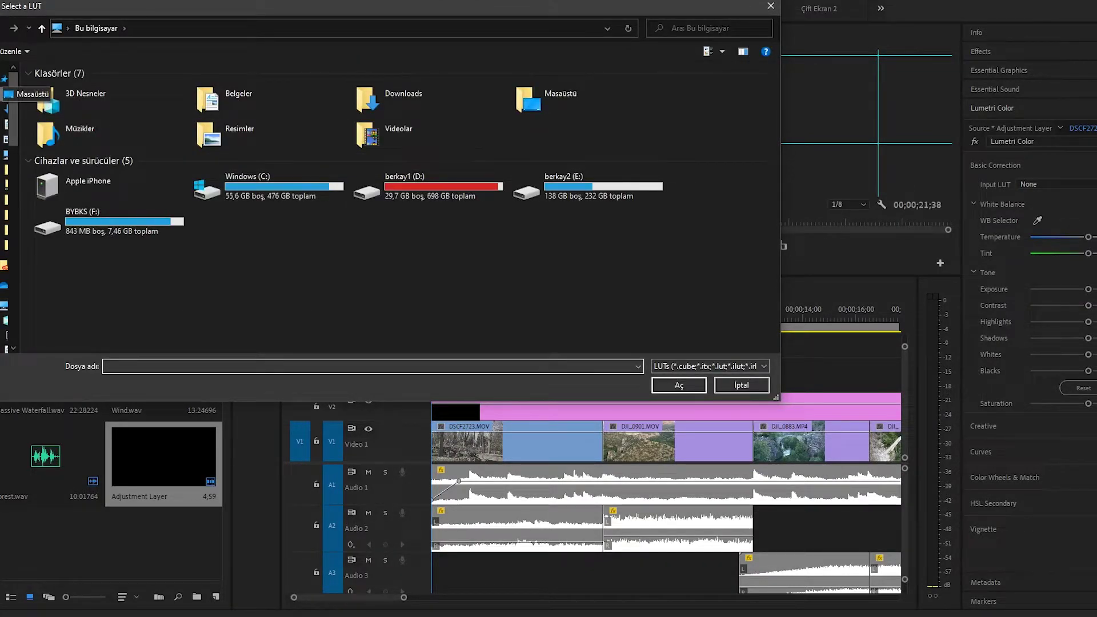
click(33, 94)
double_click(245, 153)
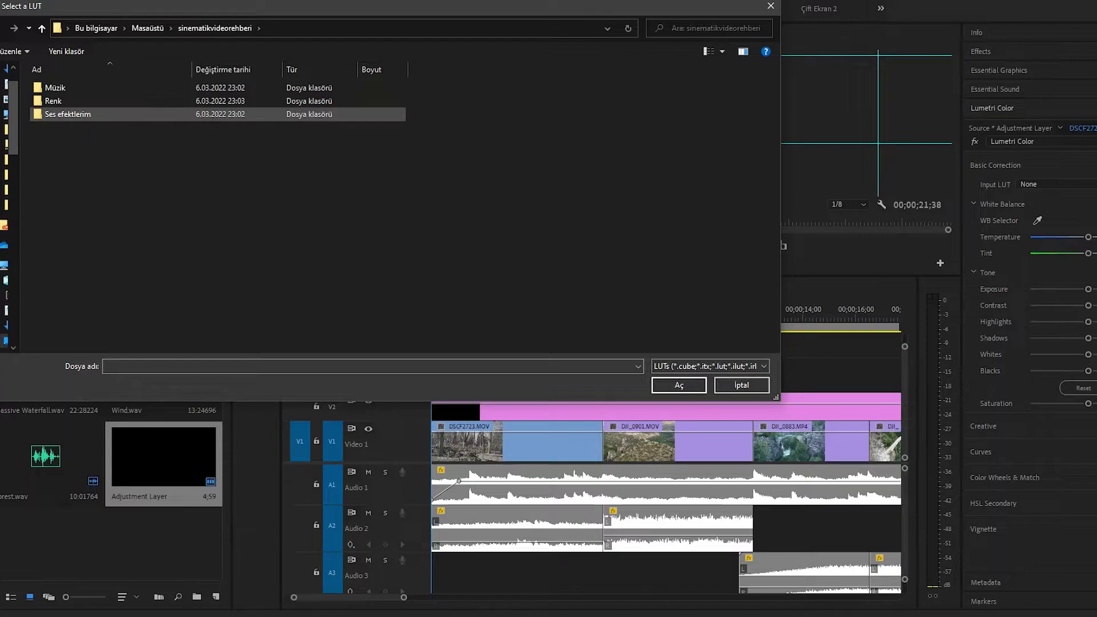
double_click(53, 101)
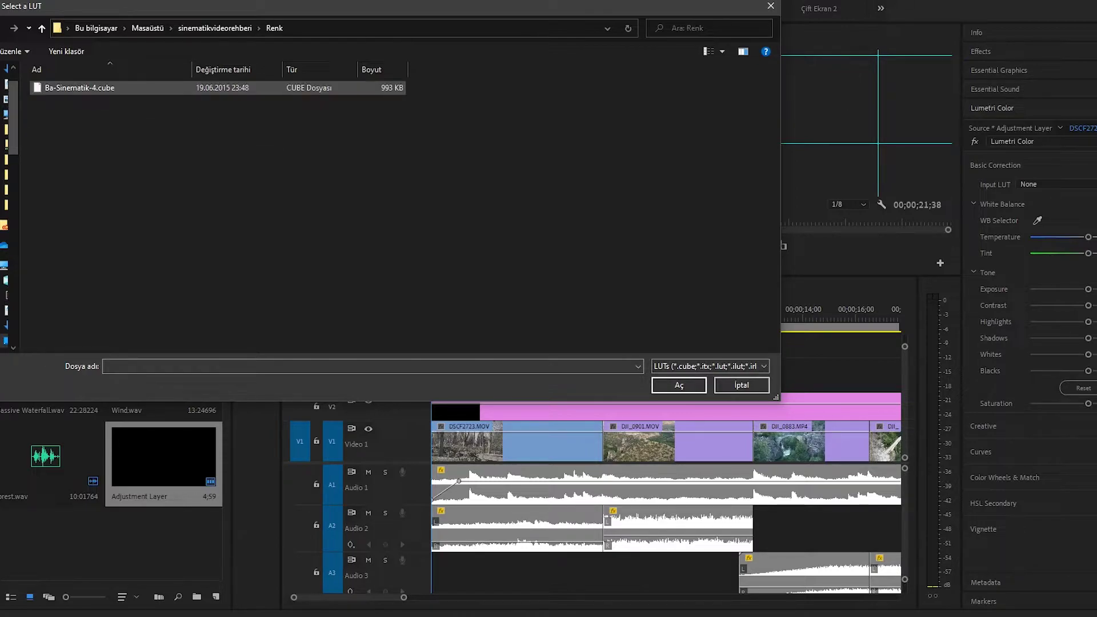
double_click(79, 88)
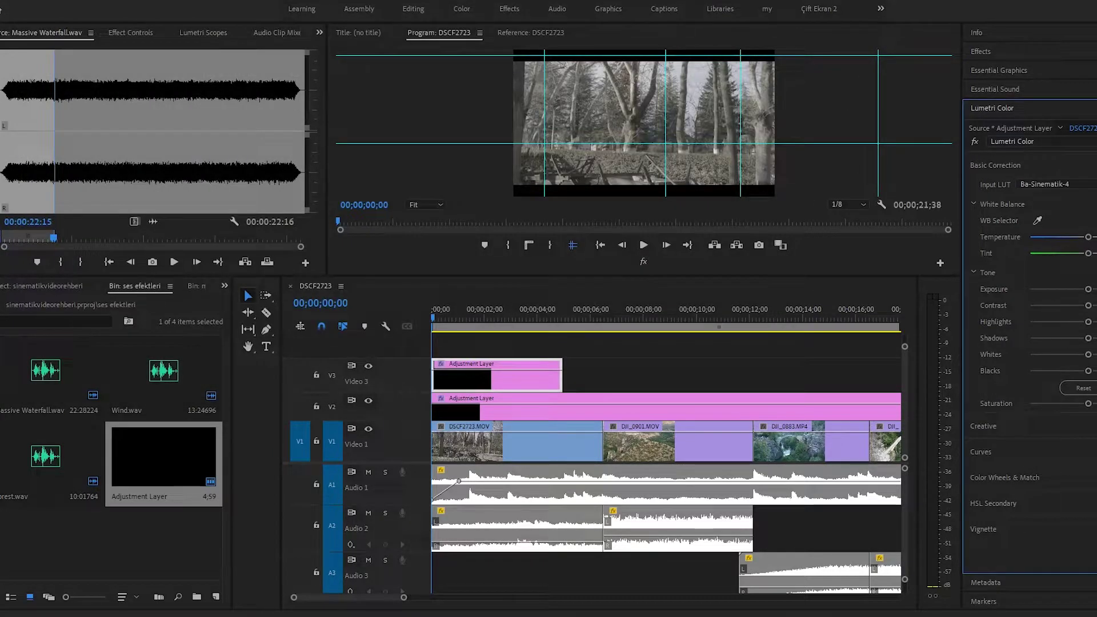
Step: Enlarge the program monitor and the V3 track height to inspect the graded first shot
drag(404, 597, 377, 597)
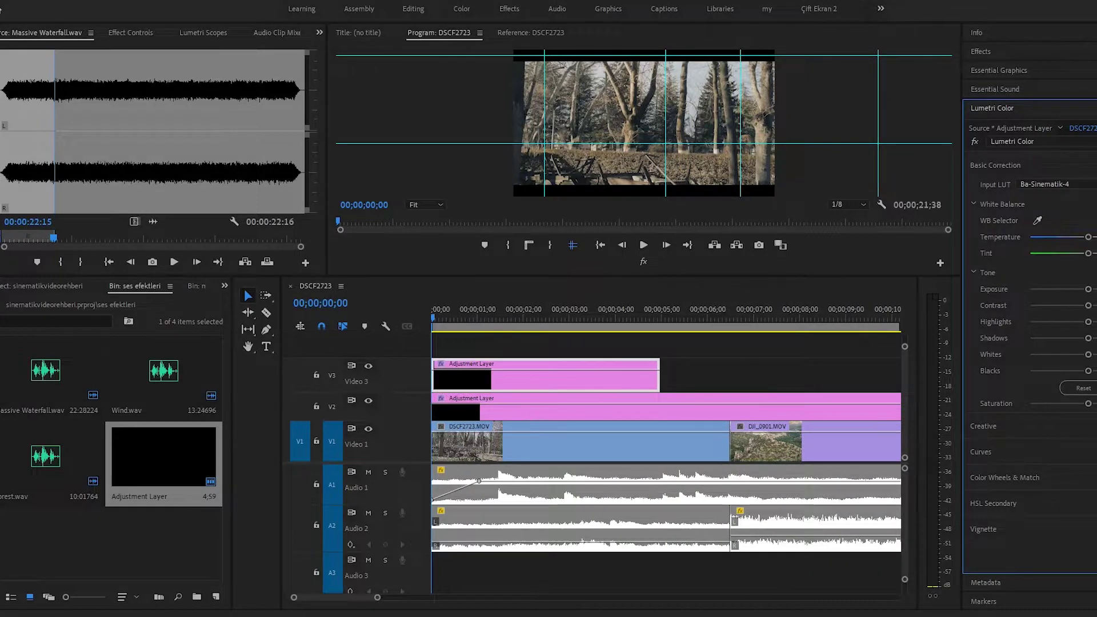
drag(548, 277, 548, 349)
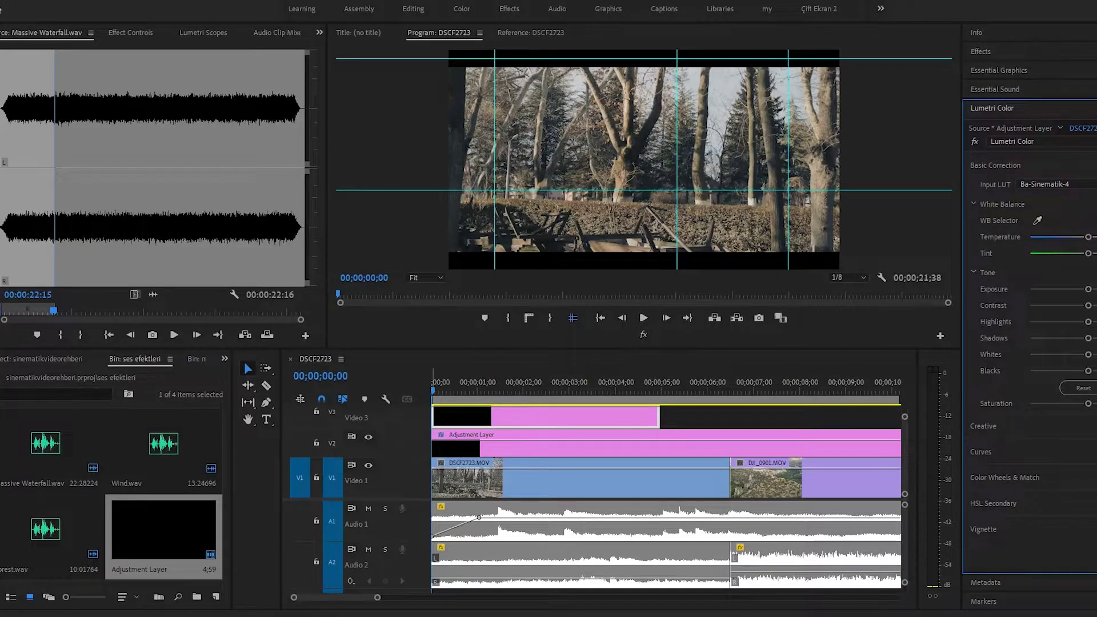
scroll(365, 449, down, 2)
scroll(366, 485, down, 3)
scroll(365, 521, down, 1)
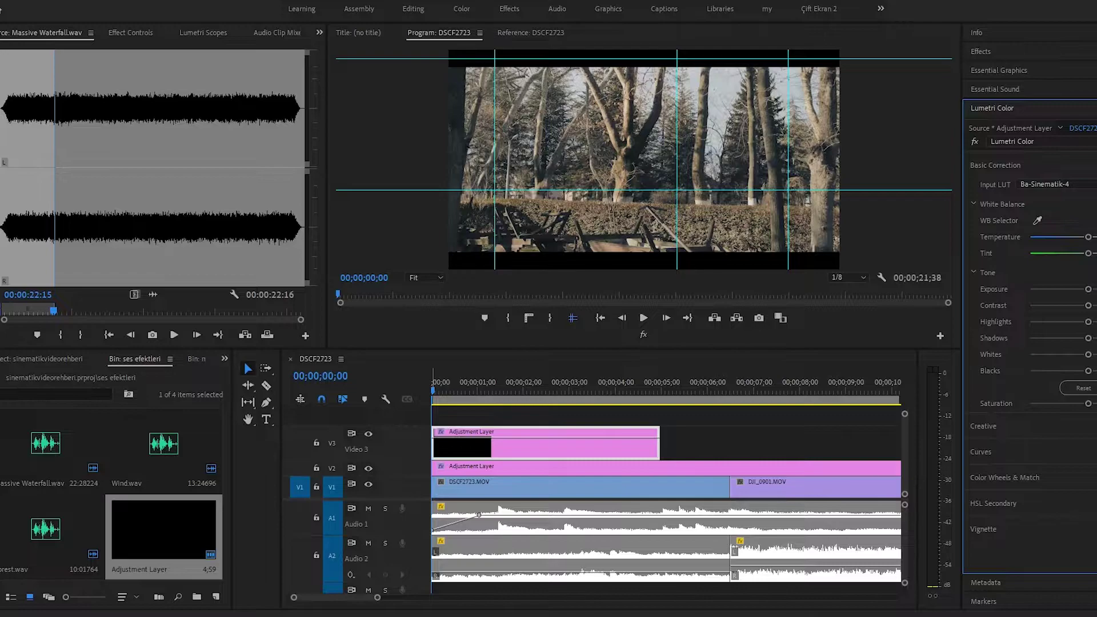
scroll(545, 432, up, 2)
scroll(366, 432, down, 1)
scroll(470, 437, up, 3)
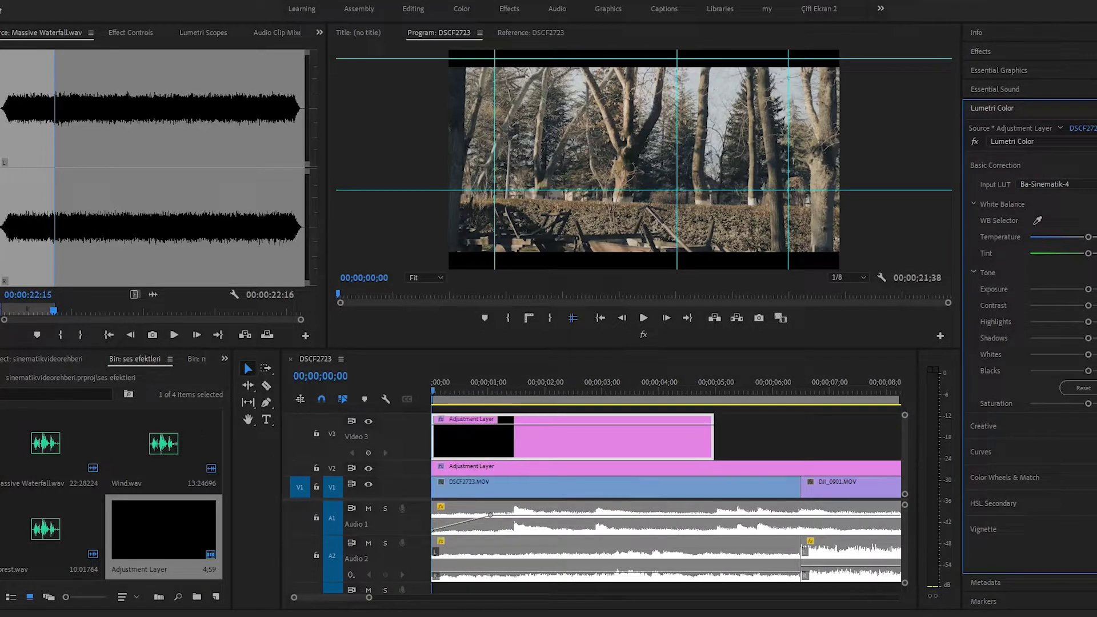
scroll(469, 437, down, 3)
Step: Extend the V3 adjustment layer across all four clips, up to the end of the music on A1
drag(433, 391, 542, 391)
drag(633, 439, 697, 439)
scroll(645, 438, up, 3)
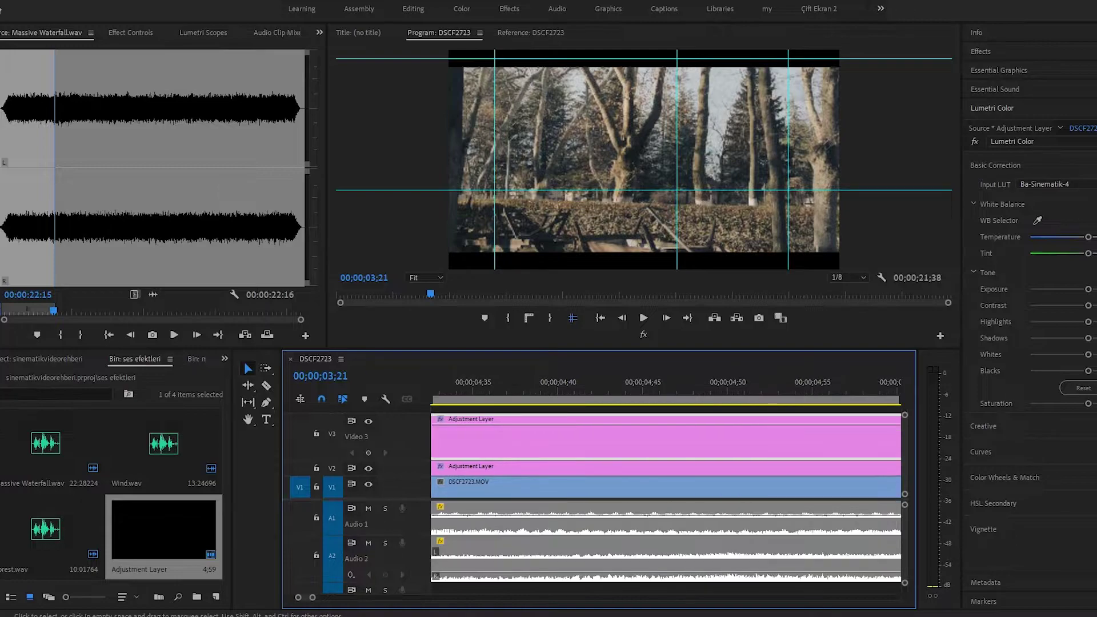
scroll(644, 439, down, 5)
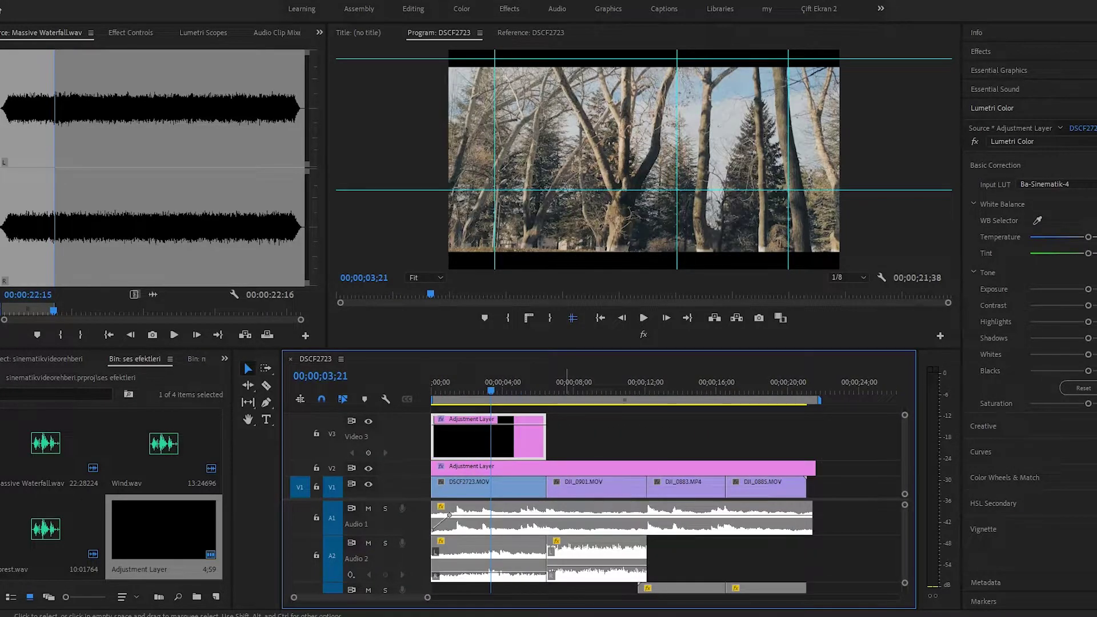
drag(544, 437, 811, 437)
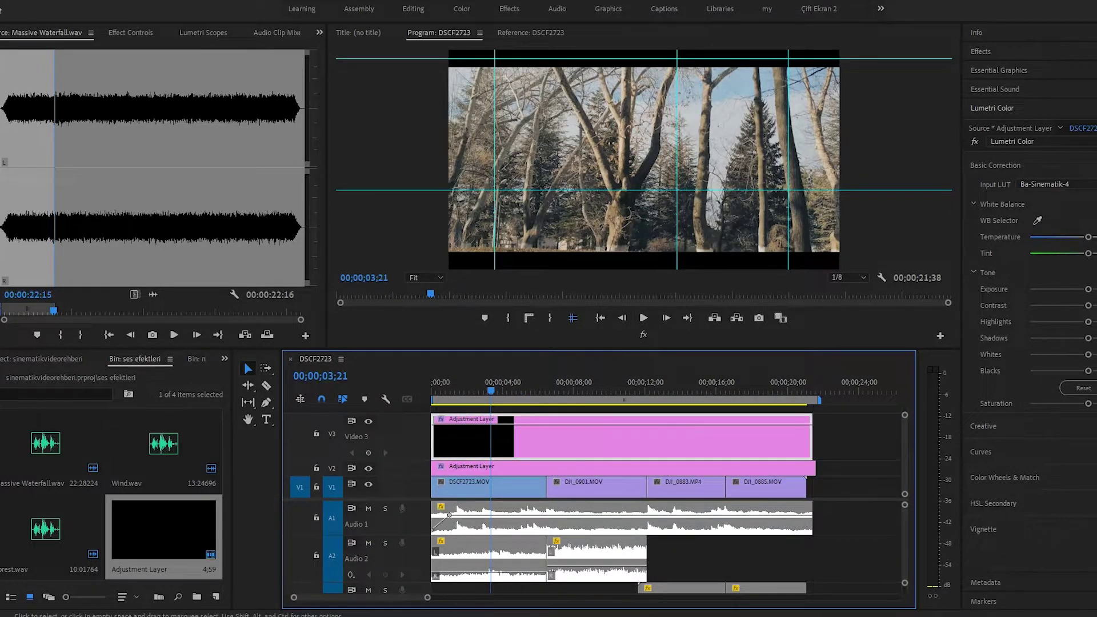
Step: Split the V3 adjustment layer at each of the three cuts between the clips on V1
click(547, 437)
shift+click(647, 437)
click(647, 437)
click(726, 437)
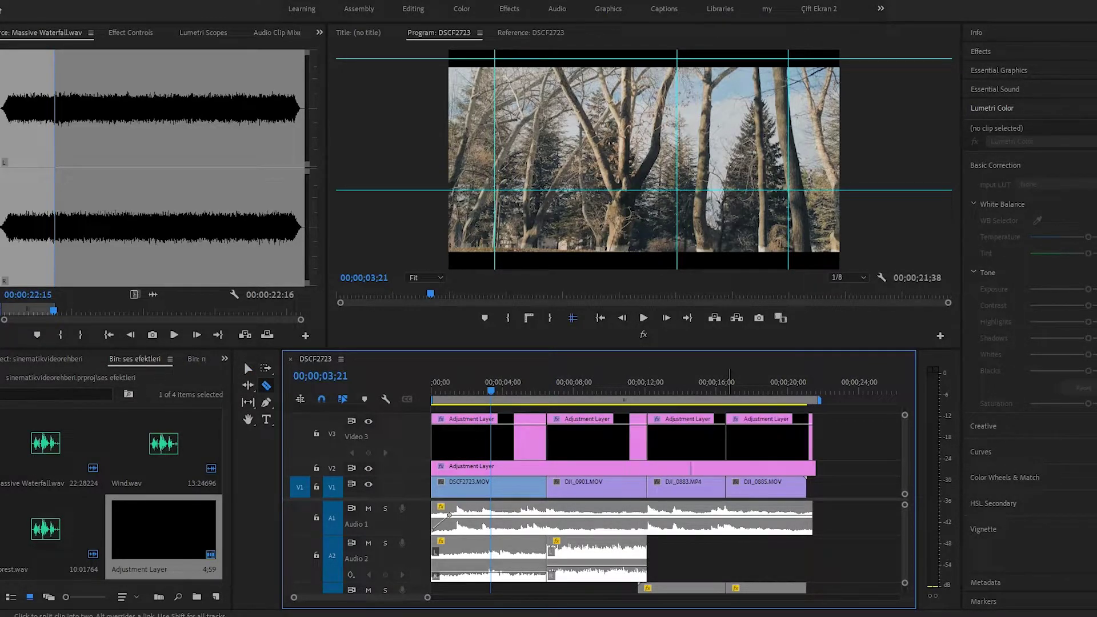
Step: Play the first clip, DSCF2723.MOV, from the sequence start to review its color and camera shake
drag(492, 390, 447, 391)
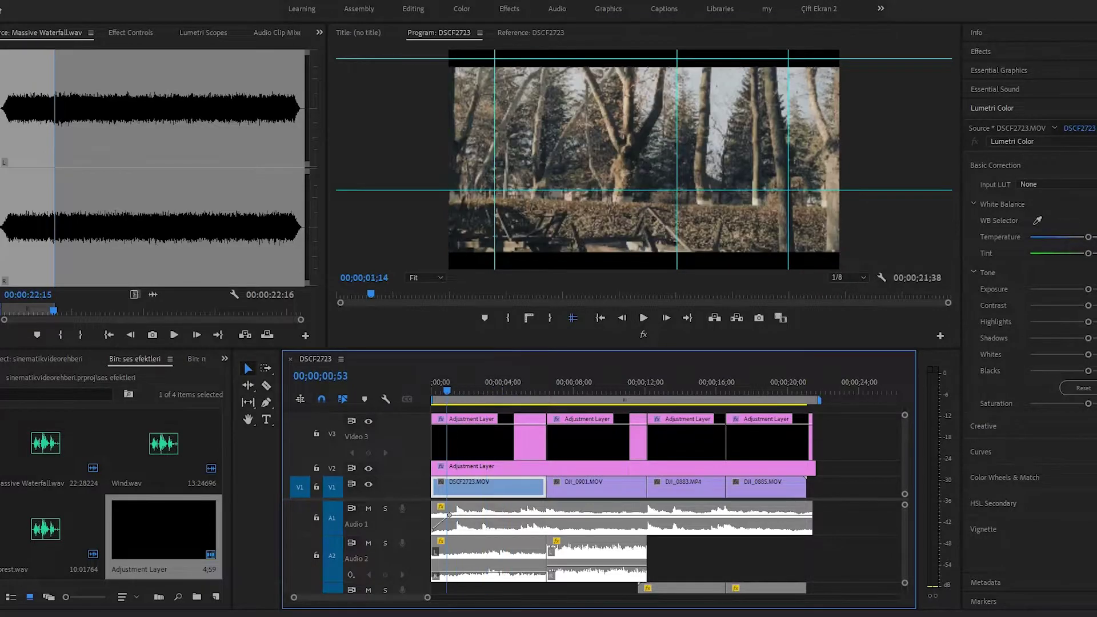
click(475, 441)
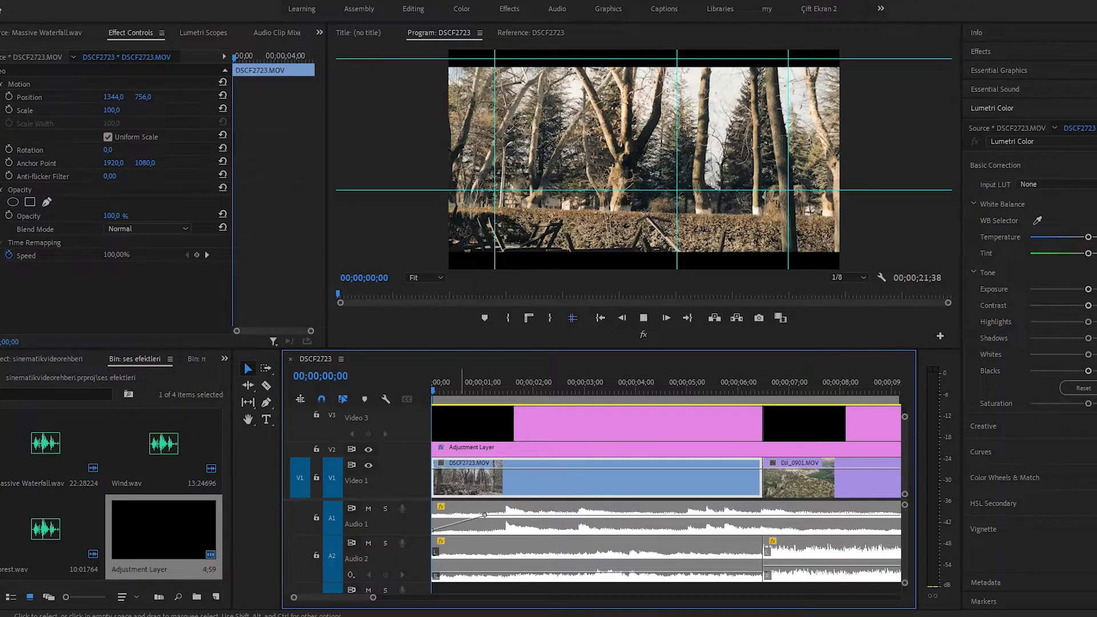
key(space)
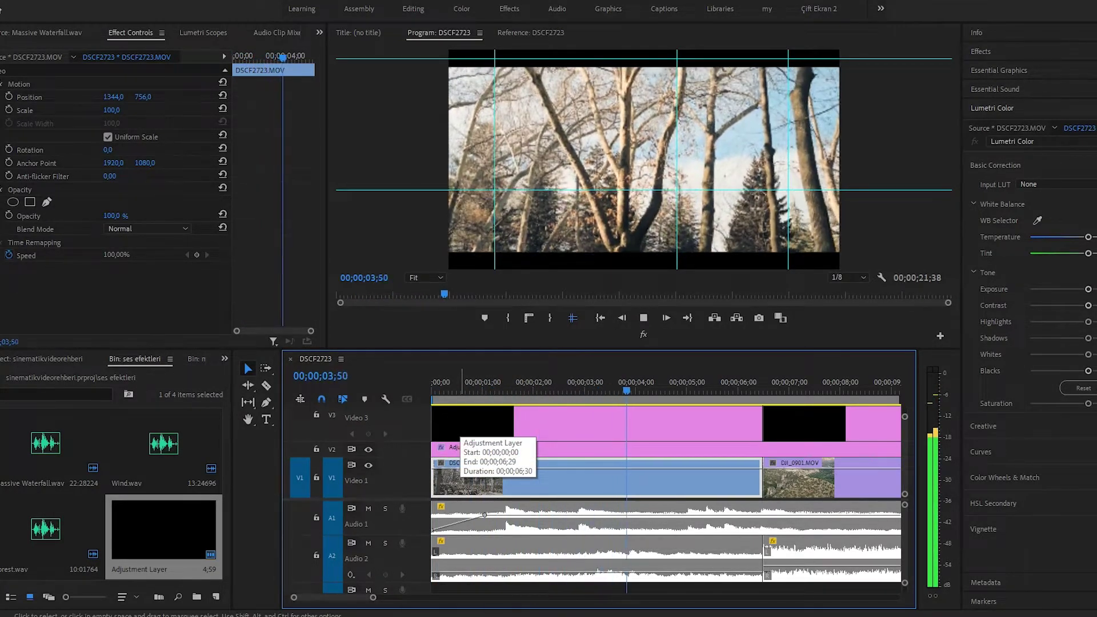
key(space)
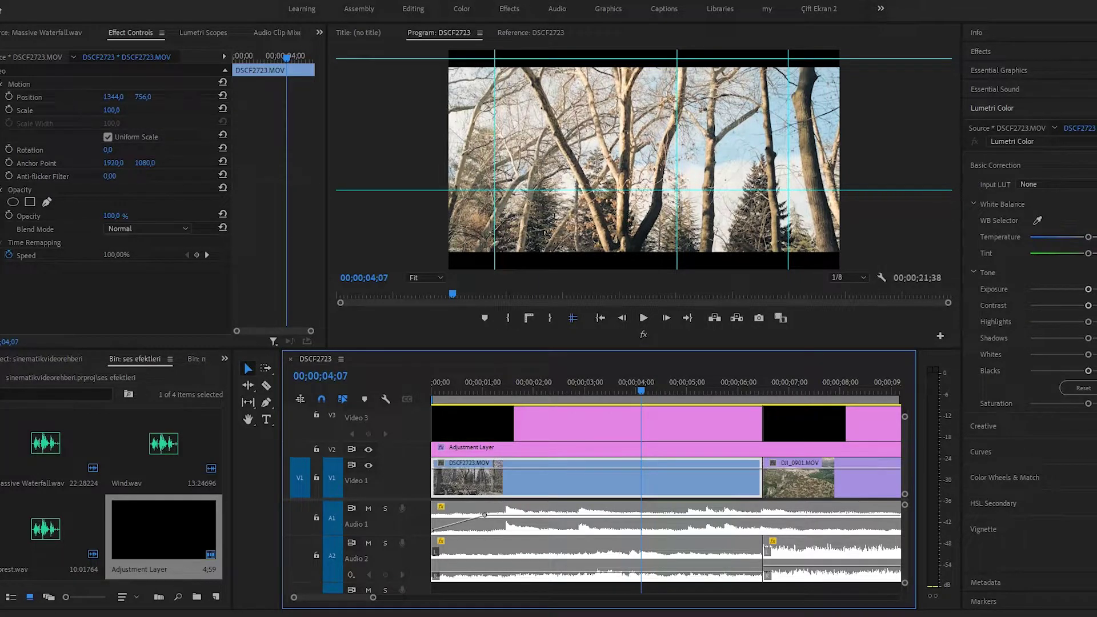
Step: Find the Warp Stabilizer effect, apply it to DSCF2723.MOV on V1 and play the stabilized shot from its start
click(981, 52)
click(1028, 69)
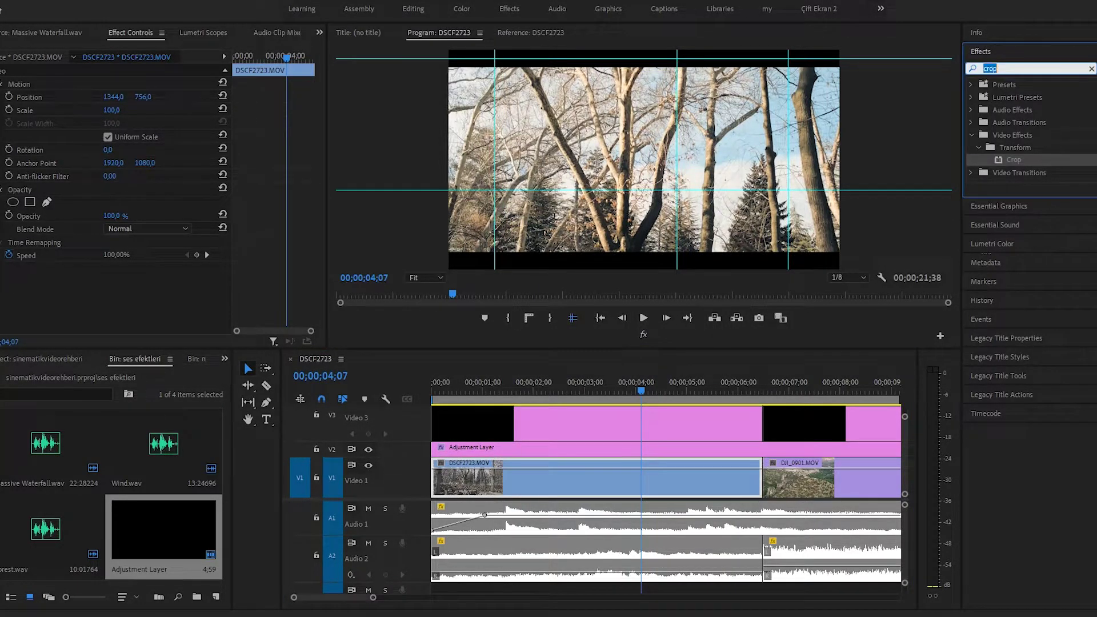
text(war)
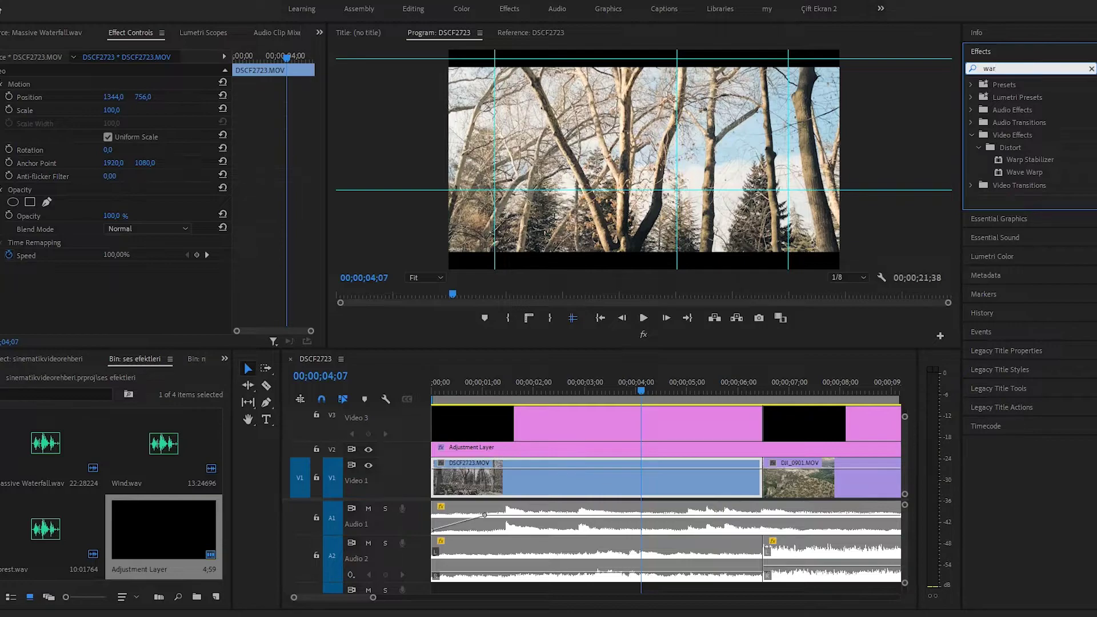
click(1029, 160)
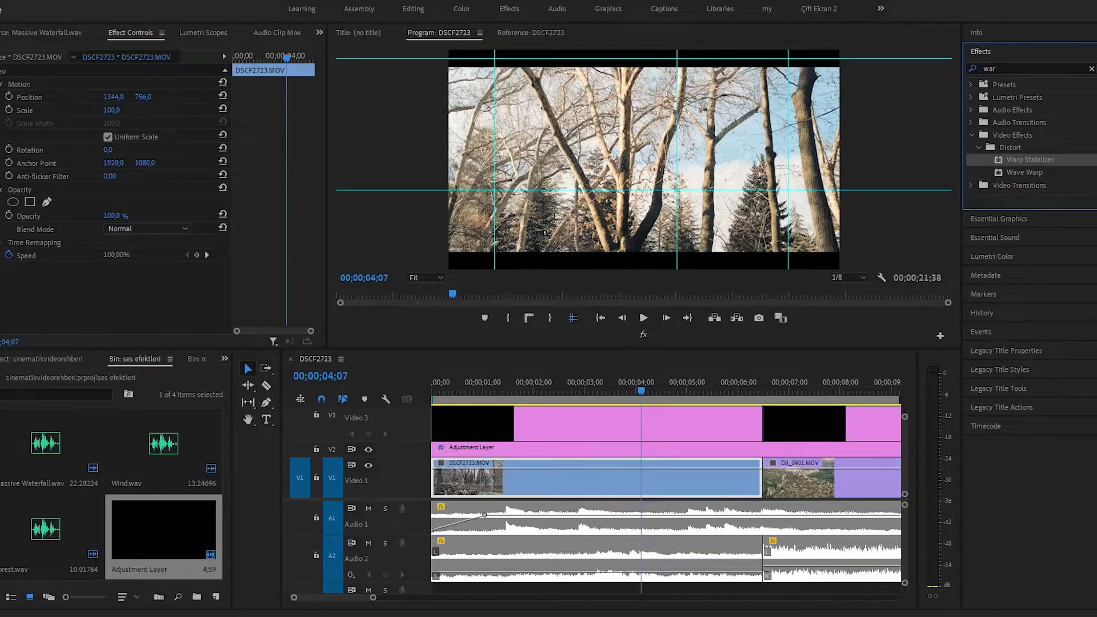
drag(1029, 160, 556, 480)
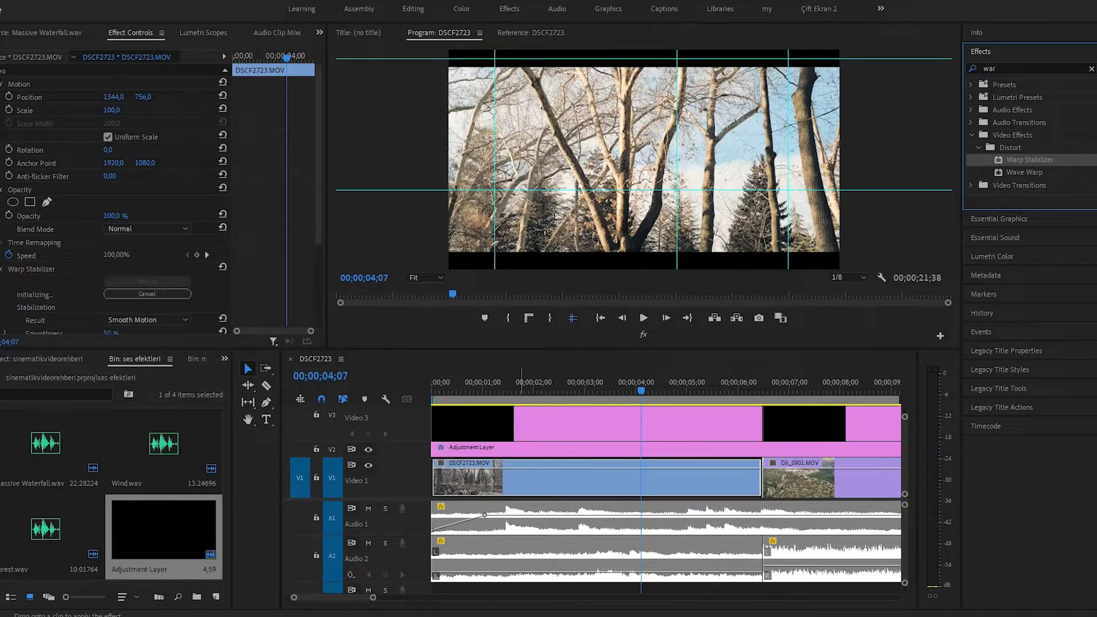
scroll(149, 257, down, 3)
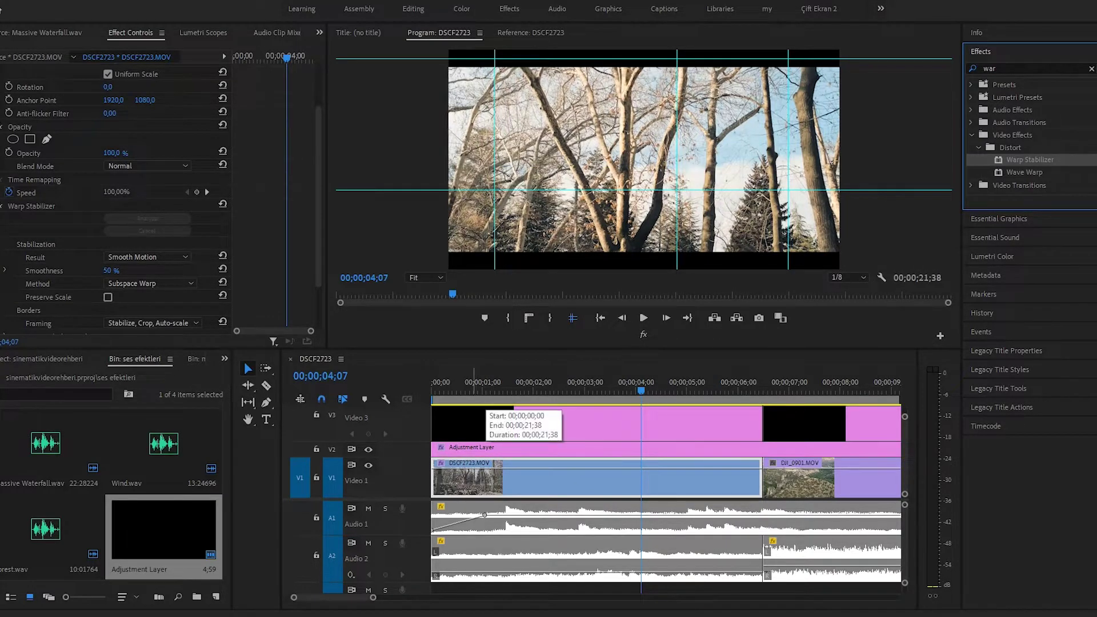
drag(455, 390, 429, 391)
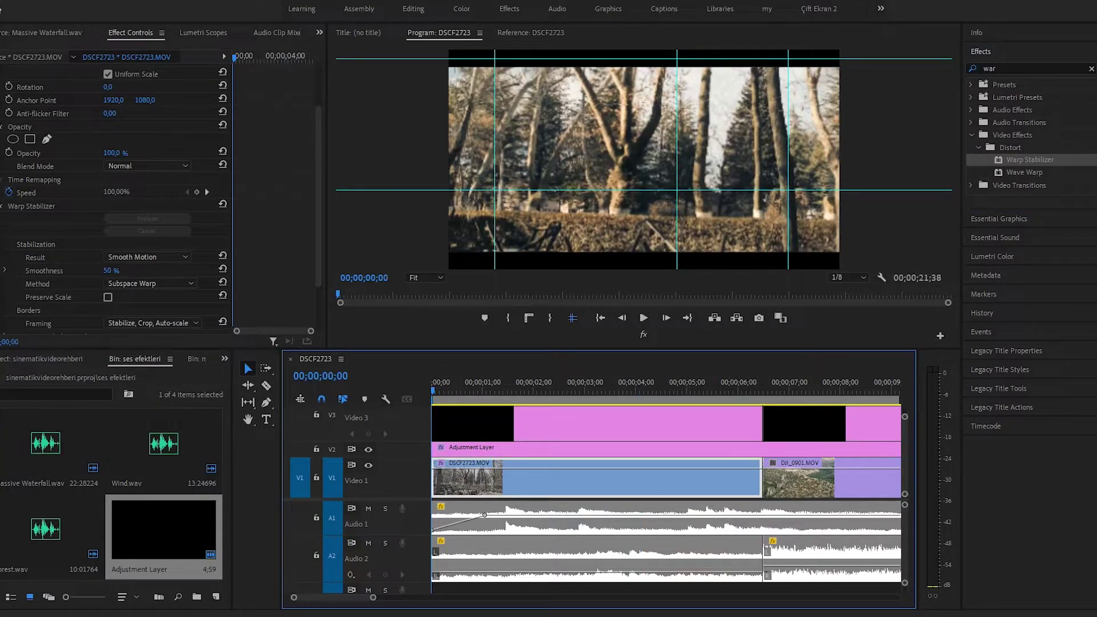
key(space)
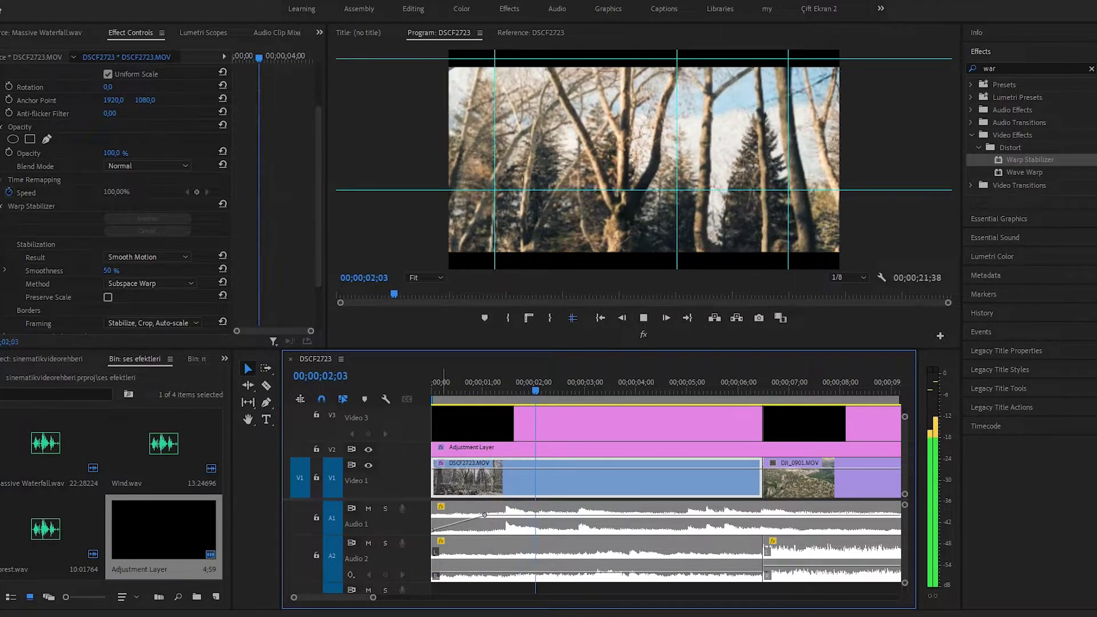
Step: Play the stabilized first clip and the cut into DJI_0901.MOV to review the transition
key(minus)
key(minus)
key(minus)
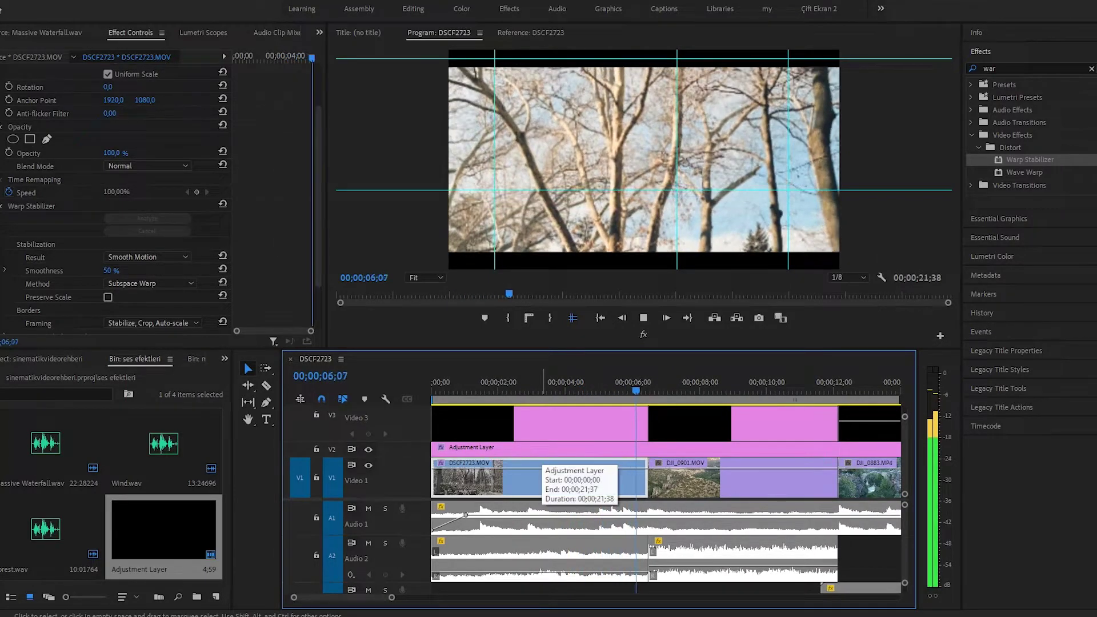
key(space)
click(742, 480)
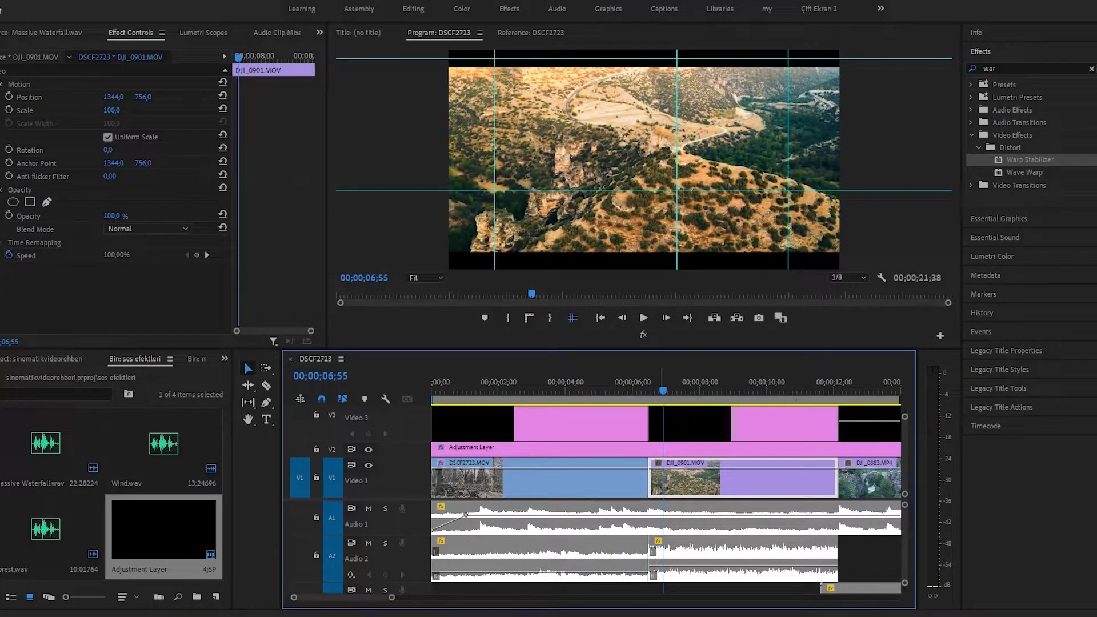
key(space)
click(653, 391)
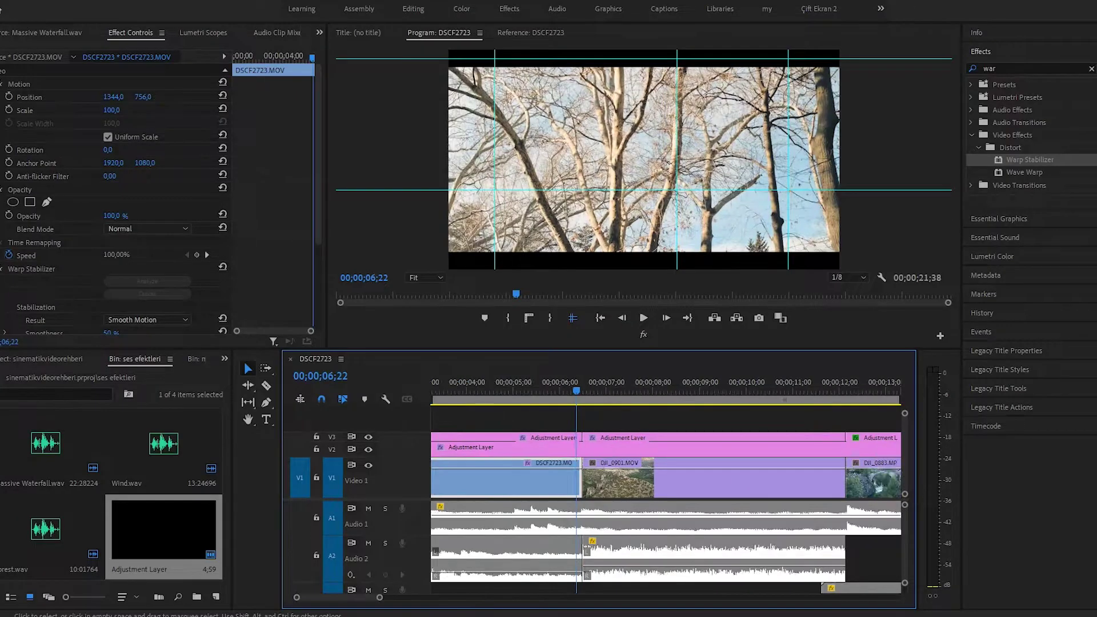
drag(379, 596, 375, 597)
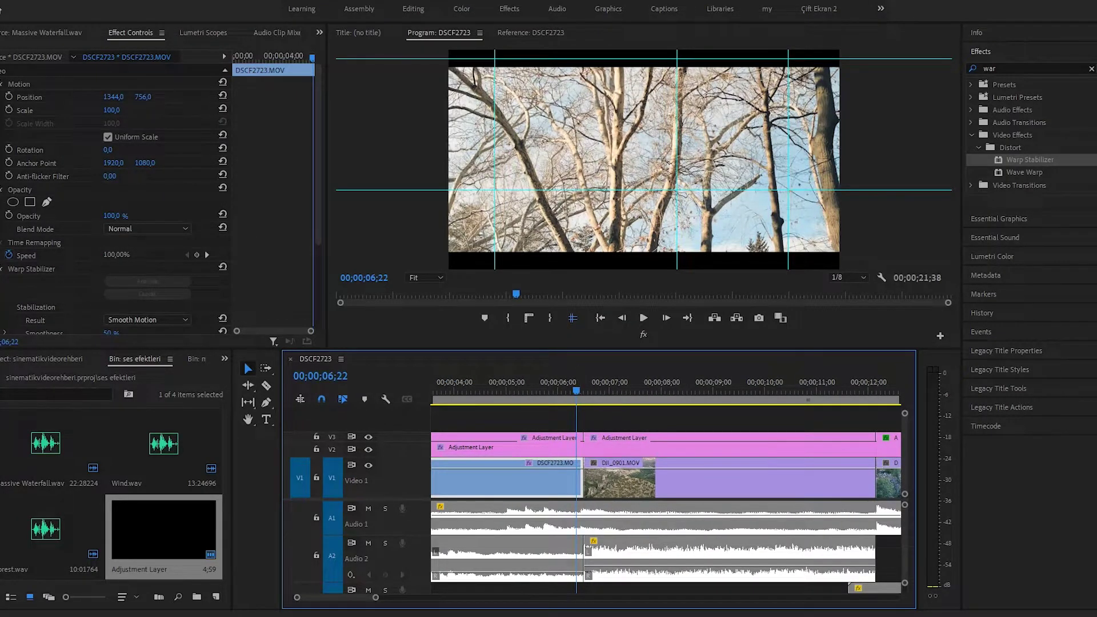
key(space)
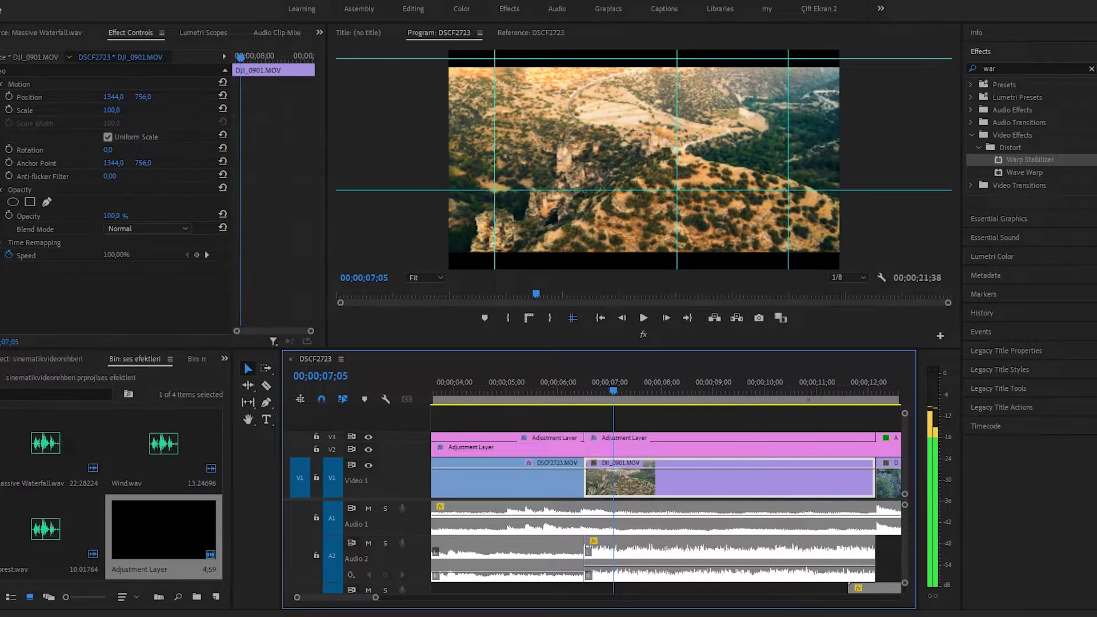
Step: Create a legacy title, 2688 by 1512, at 00;00;06;40 over DJI_0901.MOV with the text SİNEMATİK BAŞLIK
drag(614, 391, 585, 391)
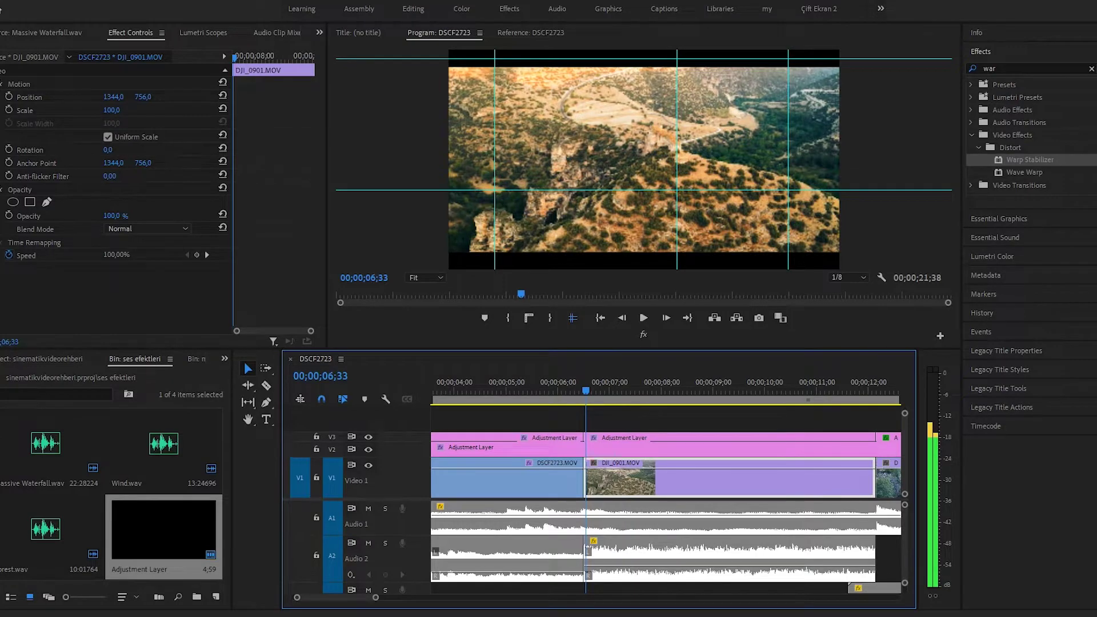
key(Right)
key(Right)
key(Right)
key(Right)
key(Right)
key(Right)
key(Right)
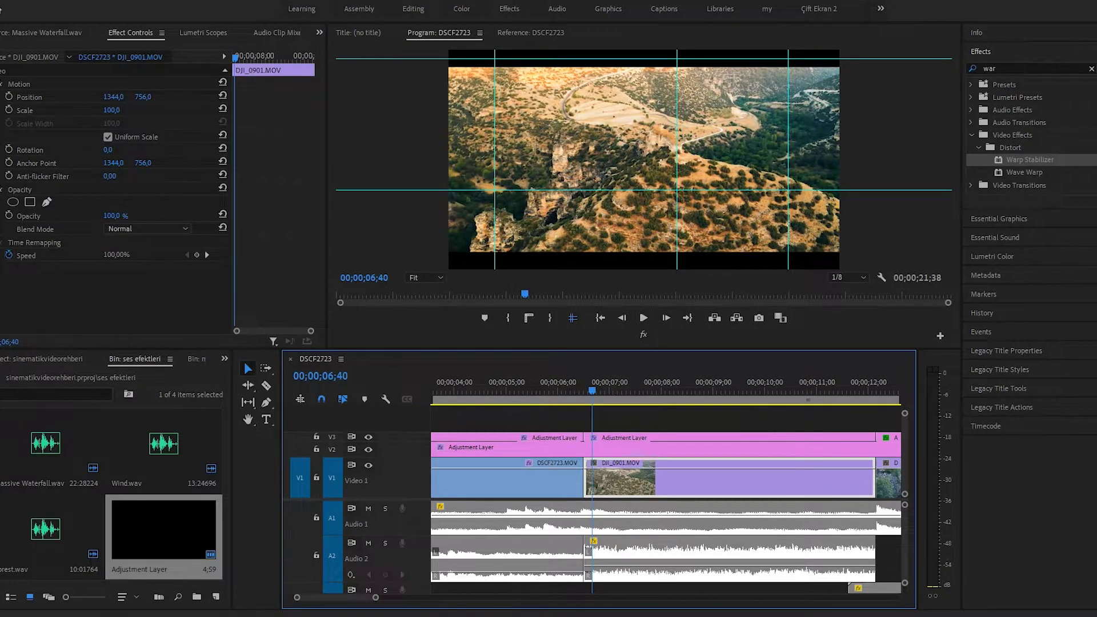
click(1, 2)
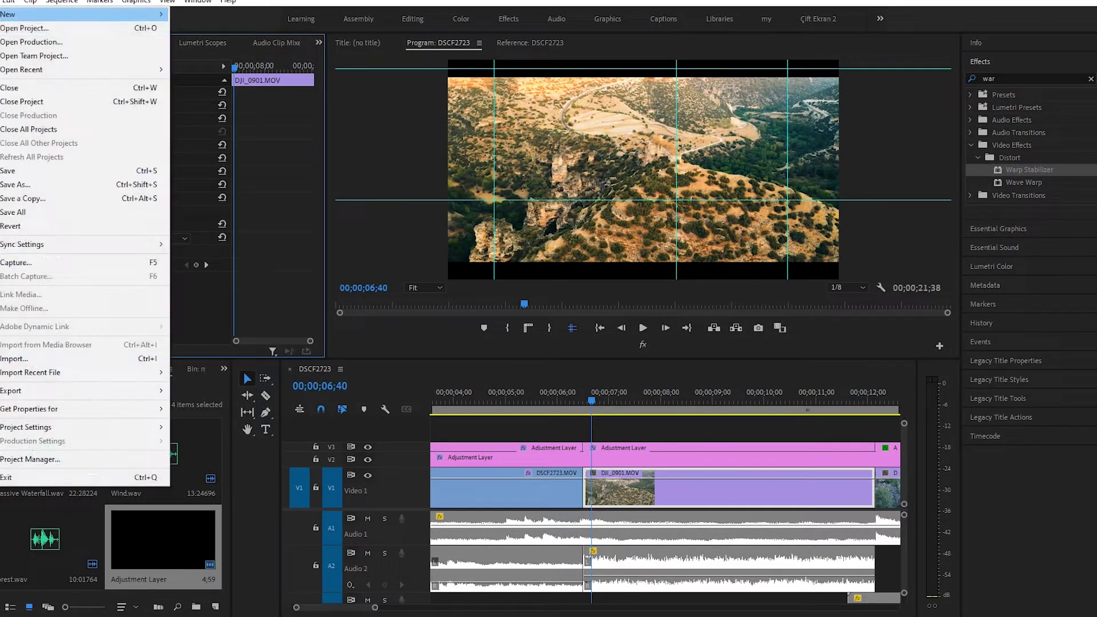
mouse_move(7, 14)
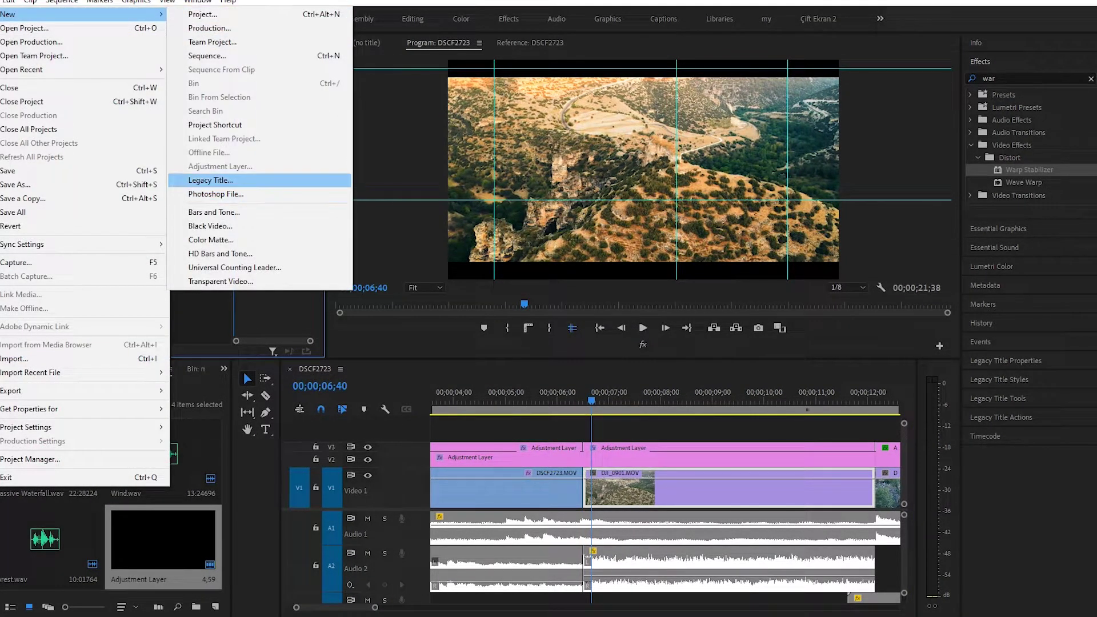
click(211, 180)
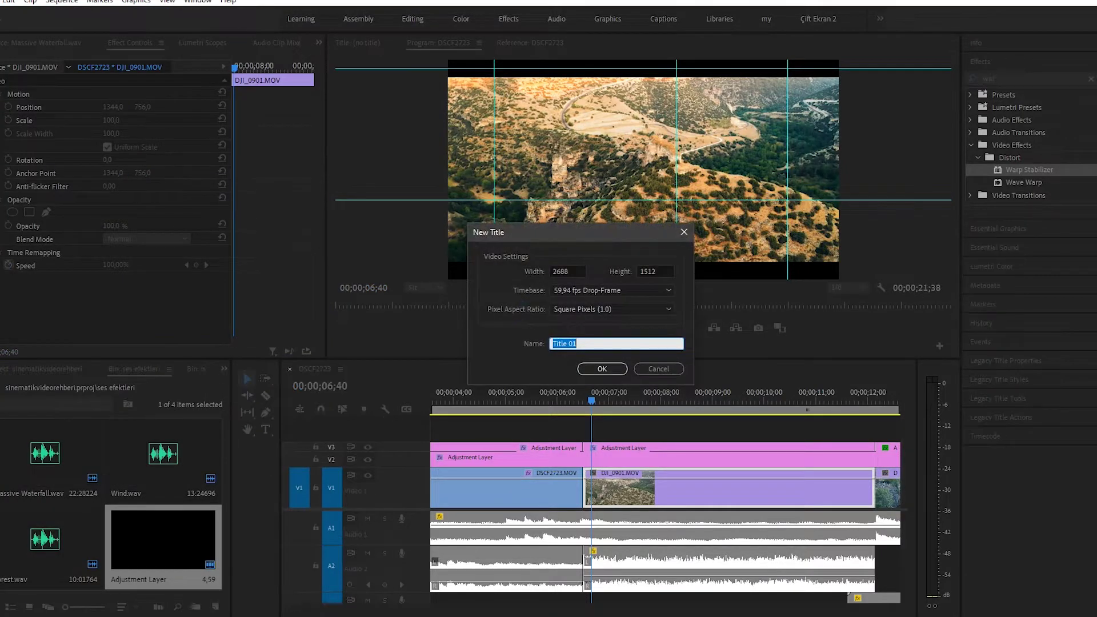
click(597, 368)
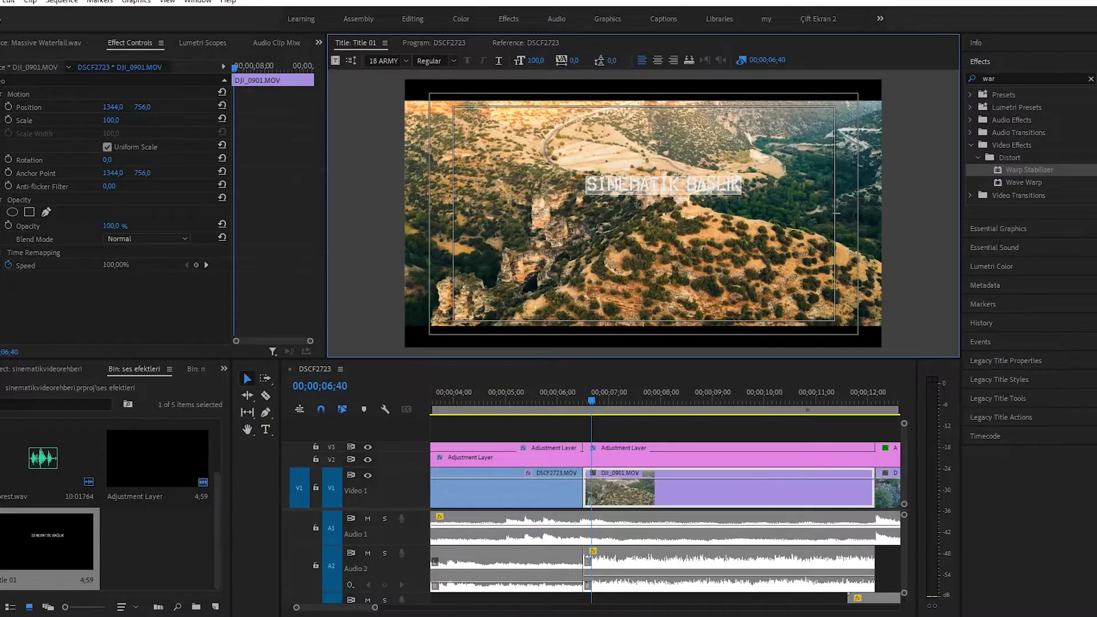
Step: Change the font family of the SİNEMATİK BAŞLIK text to Montserrat
click(405, 61)
click(406, 61)
text(Montserra)
key(Return)
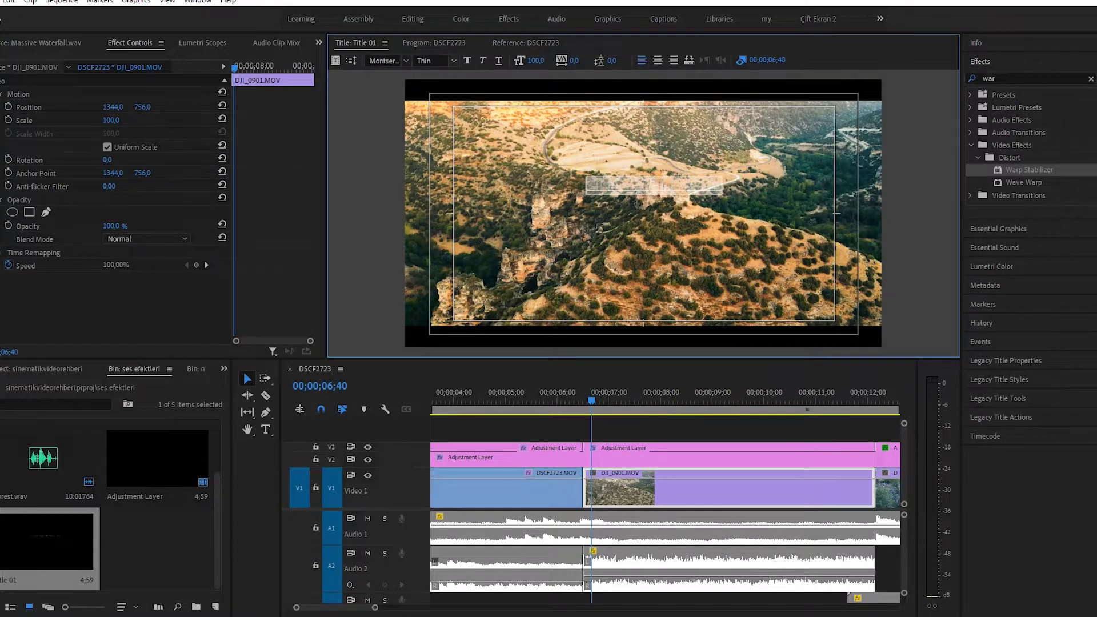
Step: Set the title text's Montserrat font style to Black
click(454, 60)
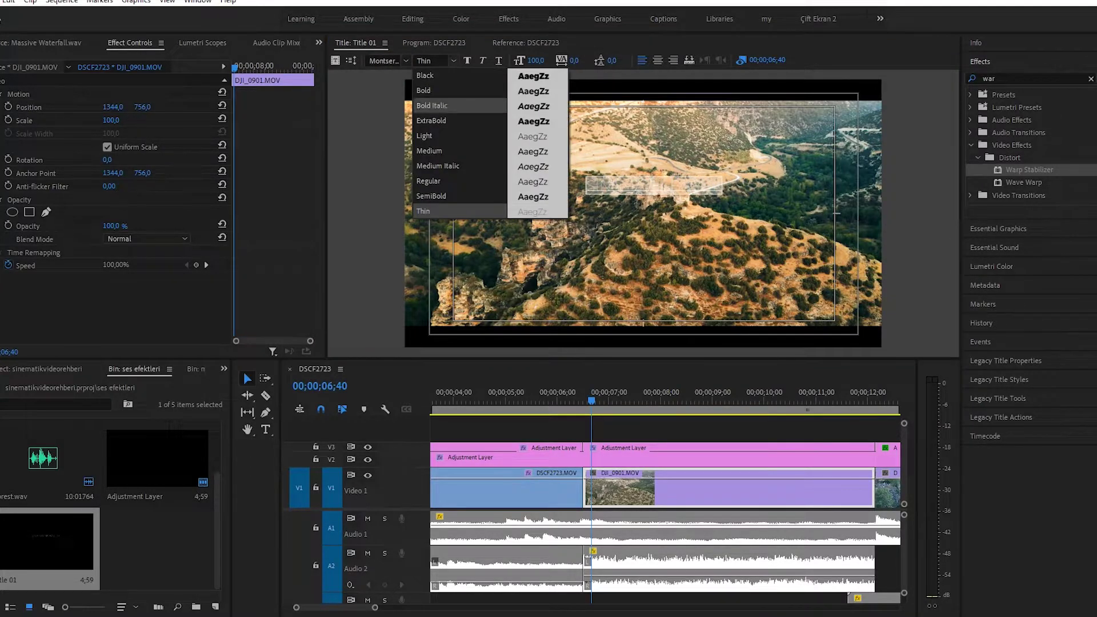
key(Up)
key(Up)
key(Up)
key(Up)
key(Up)
key(Up)
key(Up)
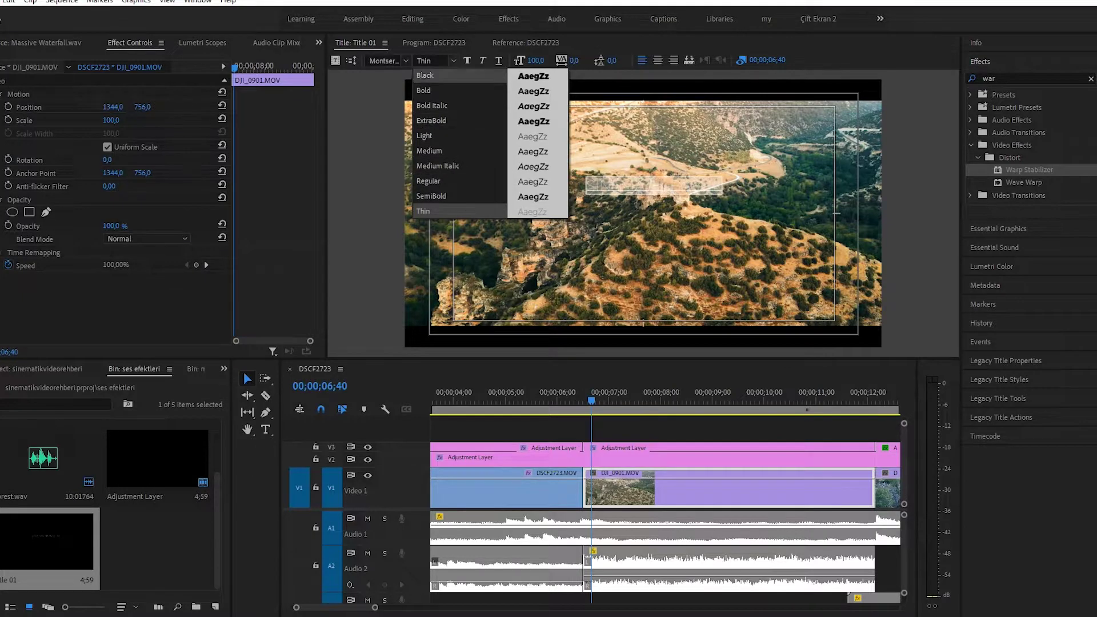
key(Return)
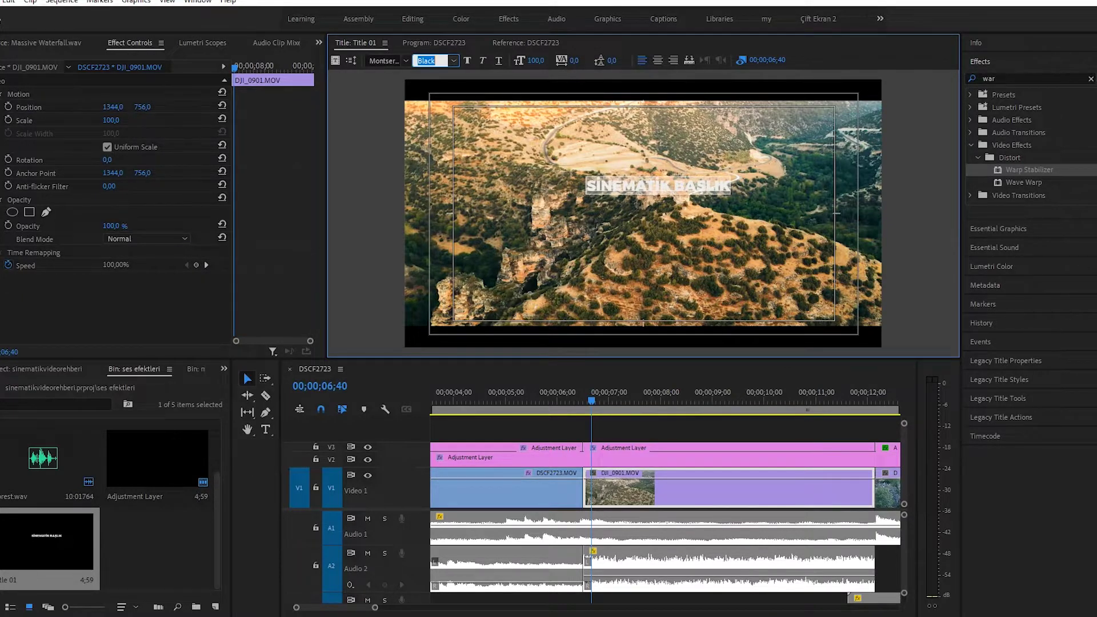
Step: Examine the legacy title styles, tools, actions and properties available for the title text
click(998, 380)
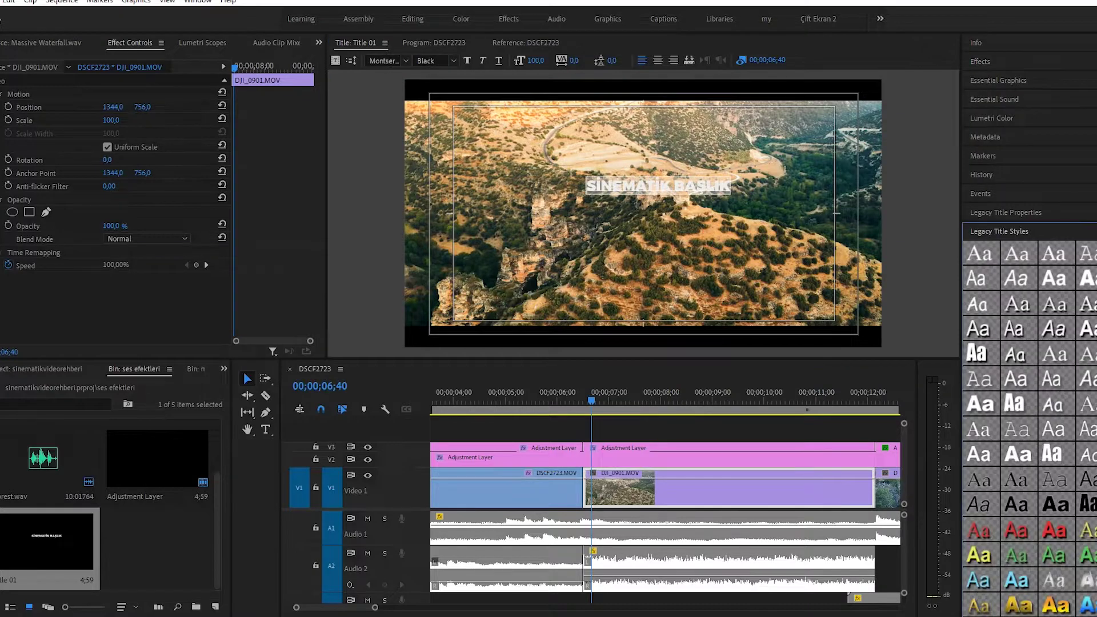
click(998, 232)
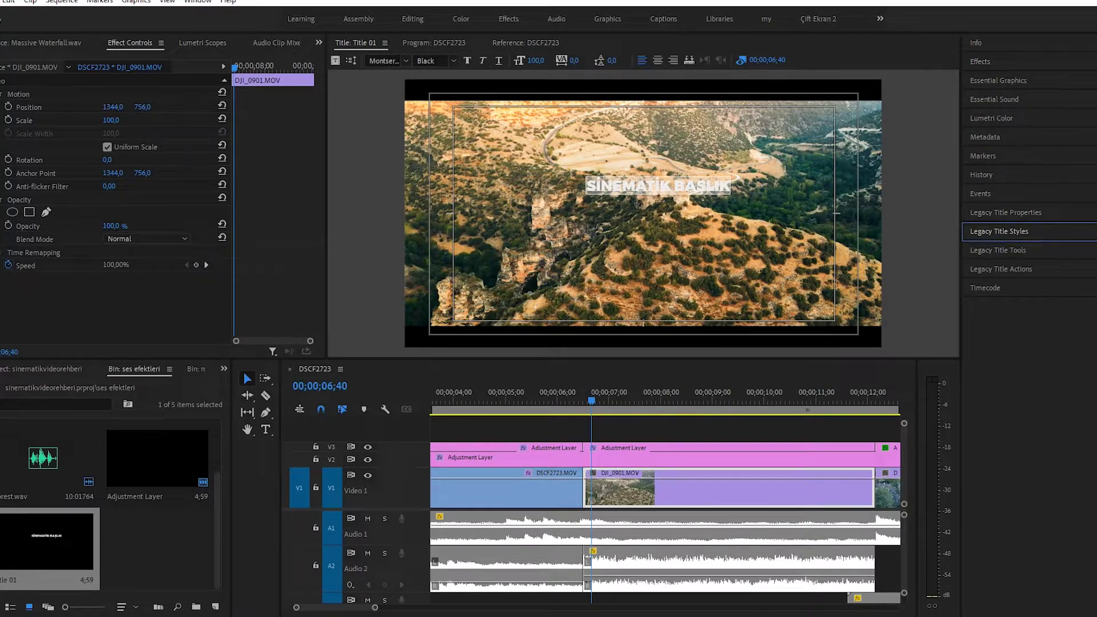
click(1000, 269)
click(998, 250)
click(998, 231)
click(1005, 213)
scroll(1006, 240, down, 5)
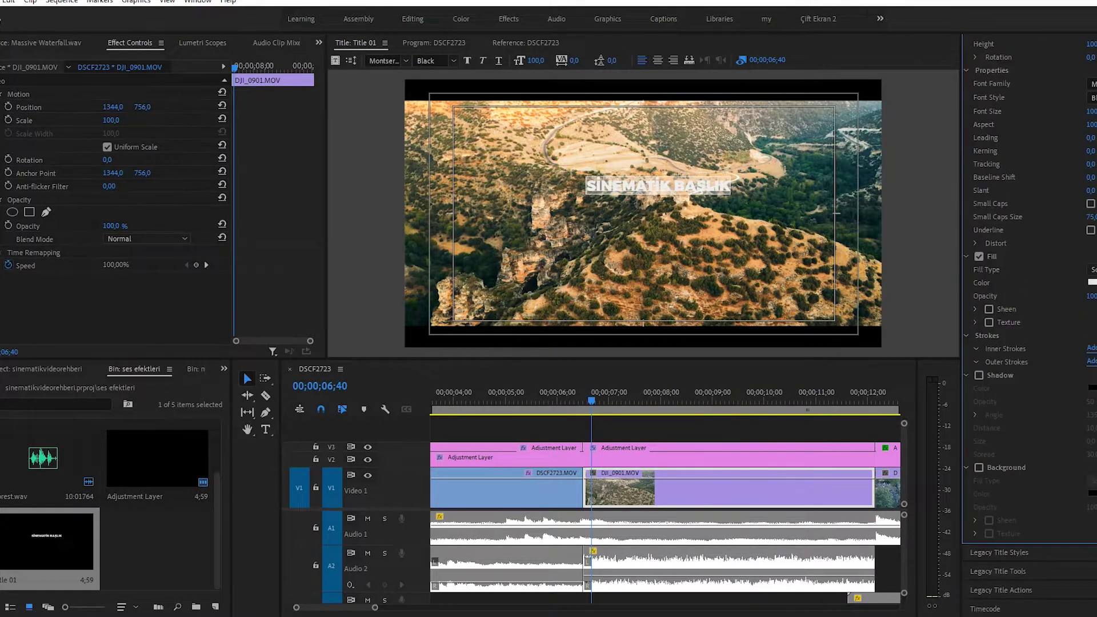
scroll(1029, 320, up, 5)
scroll(1028, 343, down, 3)
scroll(1028, 342, up, 2)
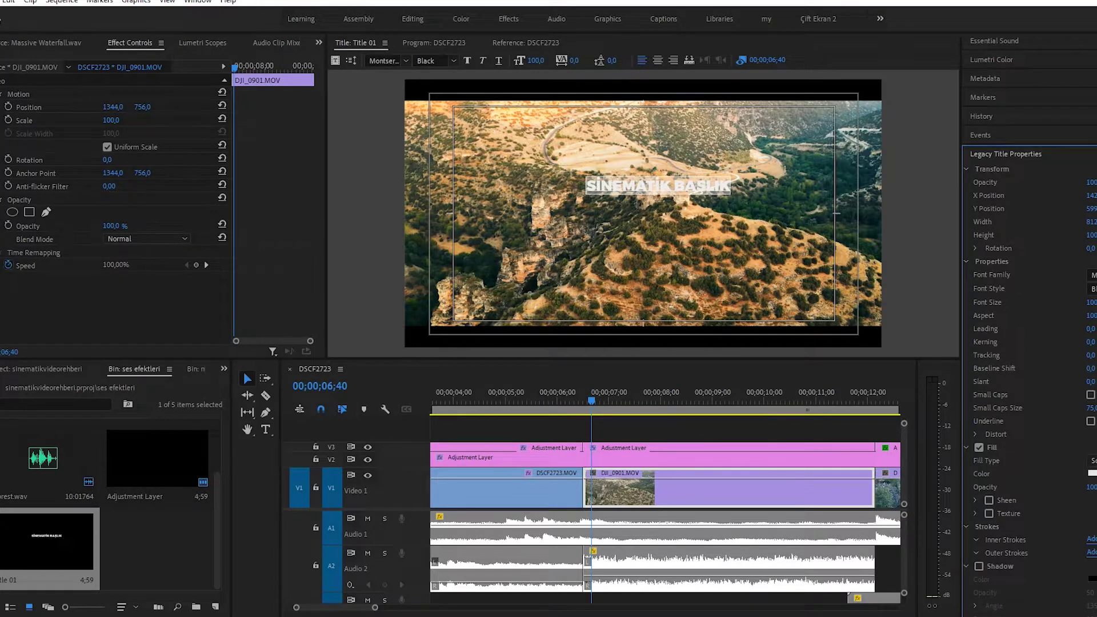
Step: Widen the spacing between the title's letters by setting the kerning to 33
drag(574, 61, 603, 60)
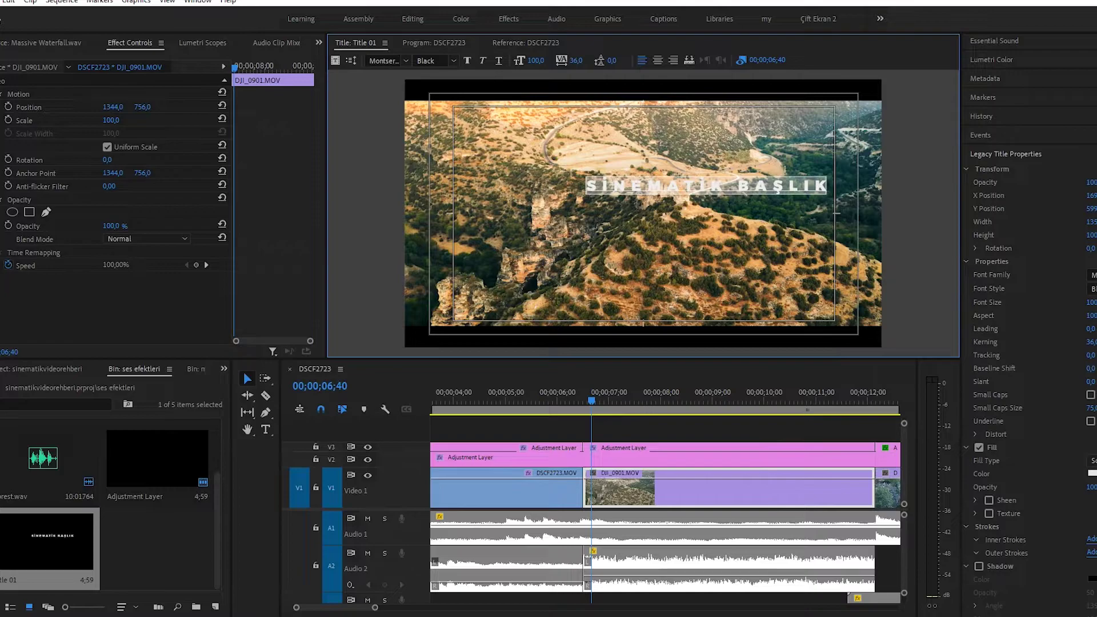
drag(603, 60, 601, 60)
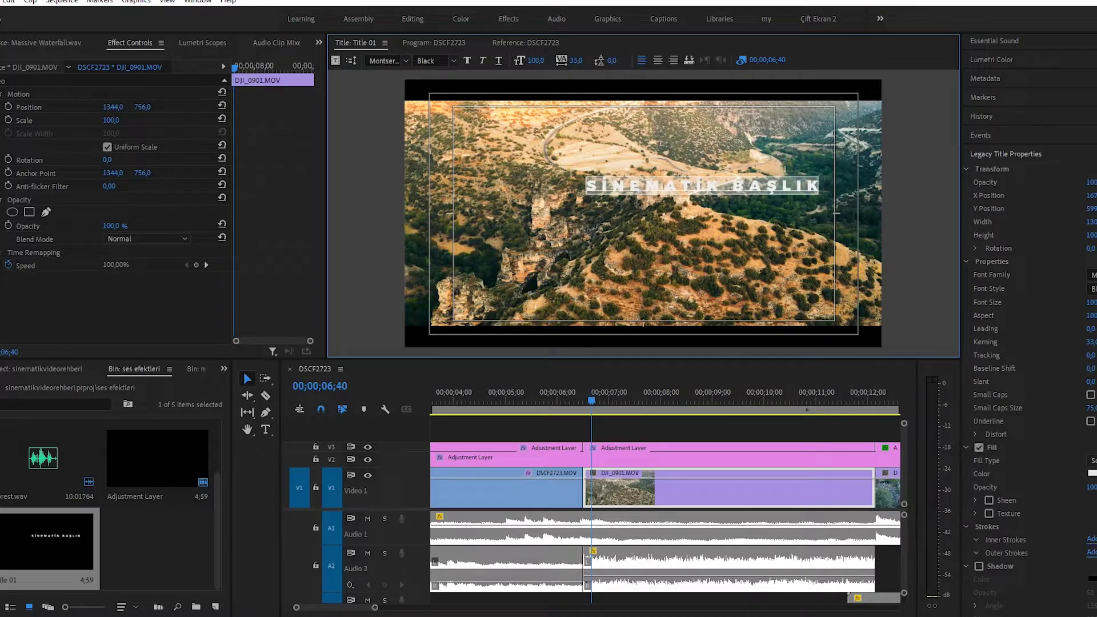
scroll(1028, 320, down, 5)
scroll(1028, 320, up, 5)
Step: Center the title text vertically and horizontally in the frame using the legacy title actions
click(1006, 138)
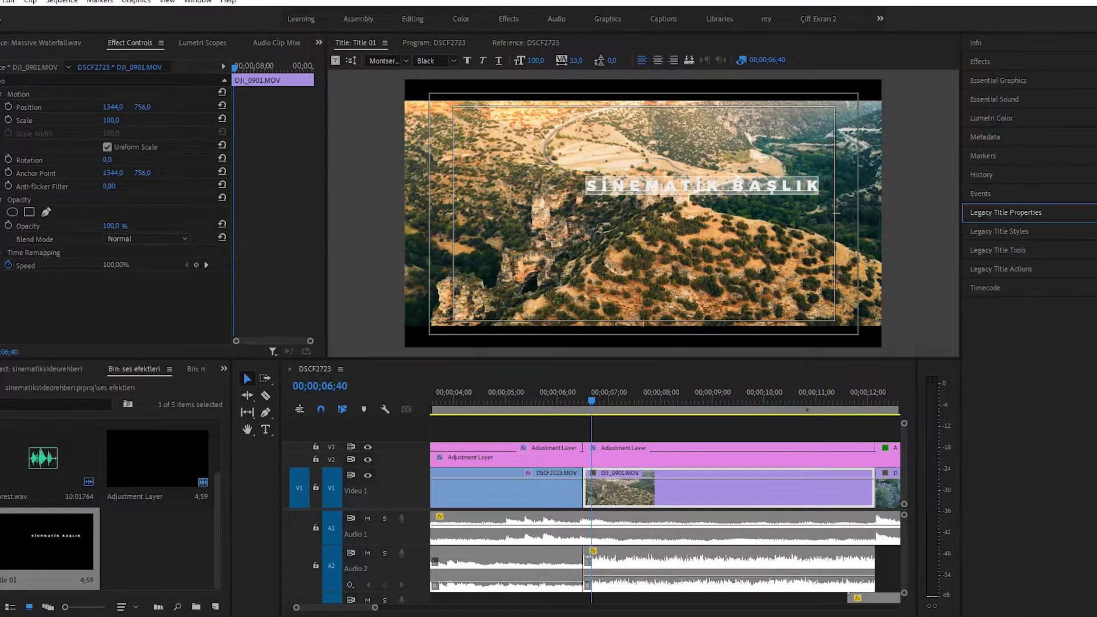
click(1000, 269)
click(1096, 286)
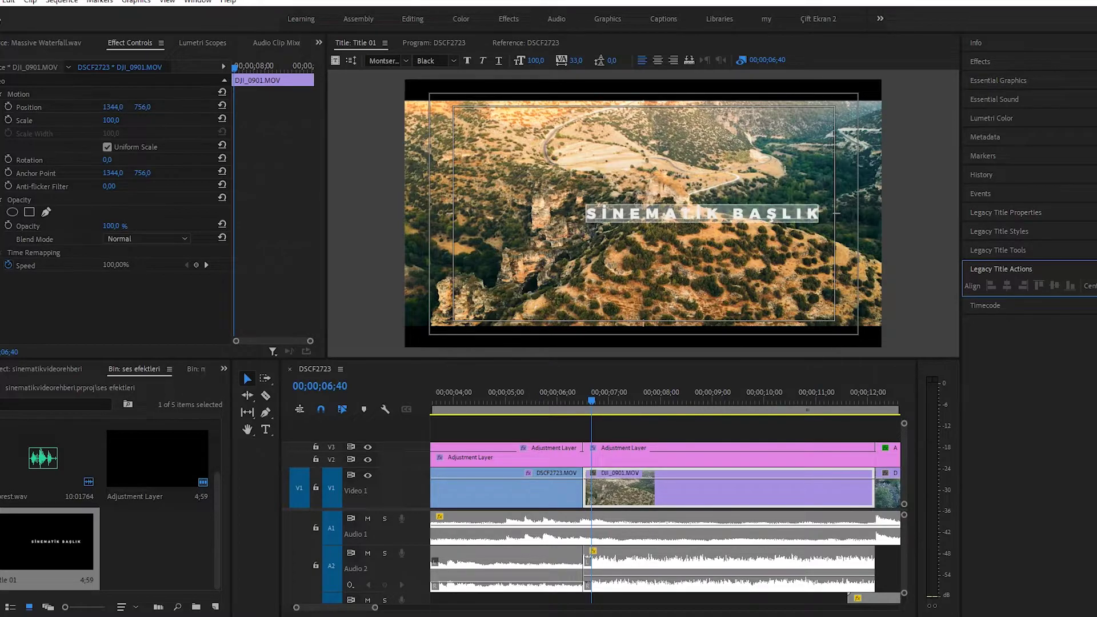
click(1096, 285)
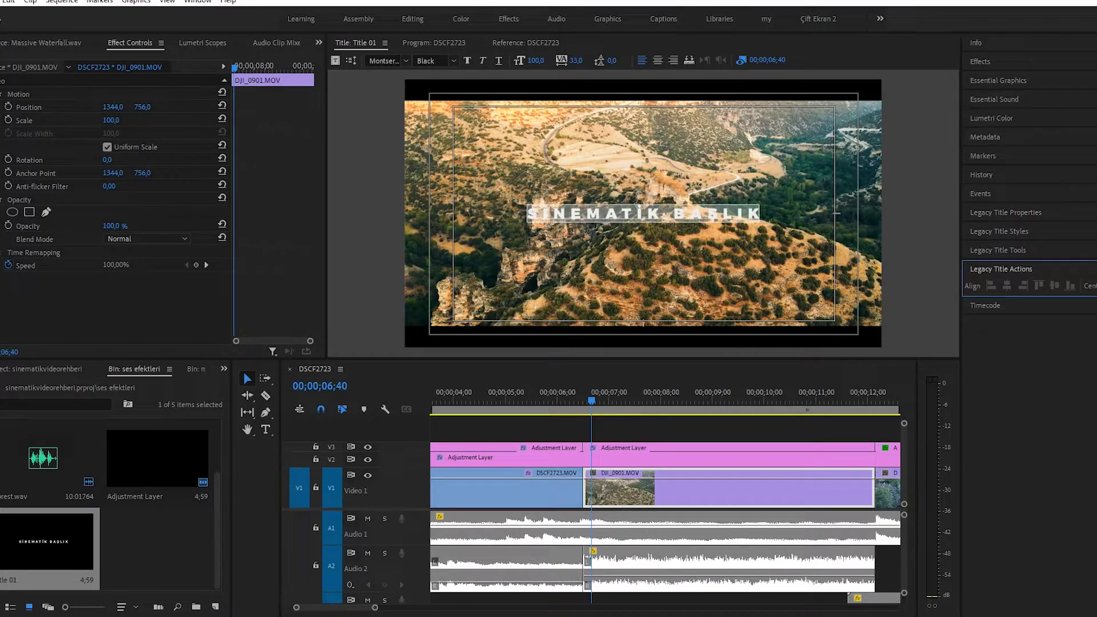
Step: Place Title 01 on a new V4 track from the start of DJI_0901.MOV and enable its shadow
click(591, 402)
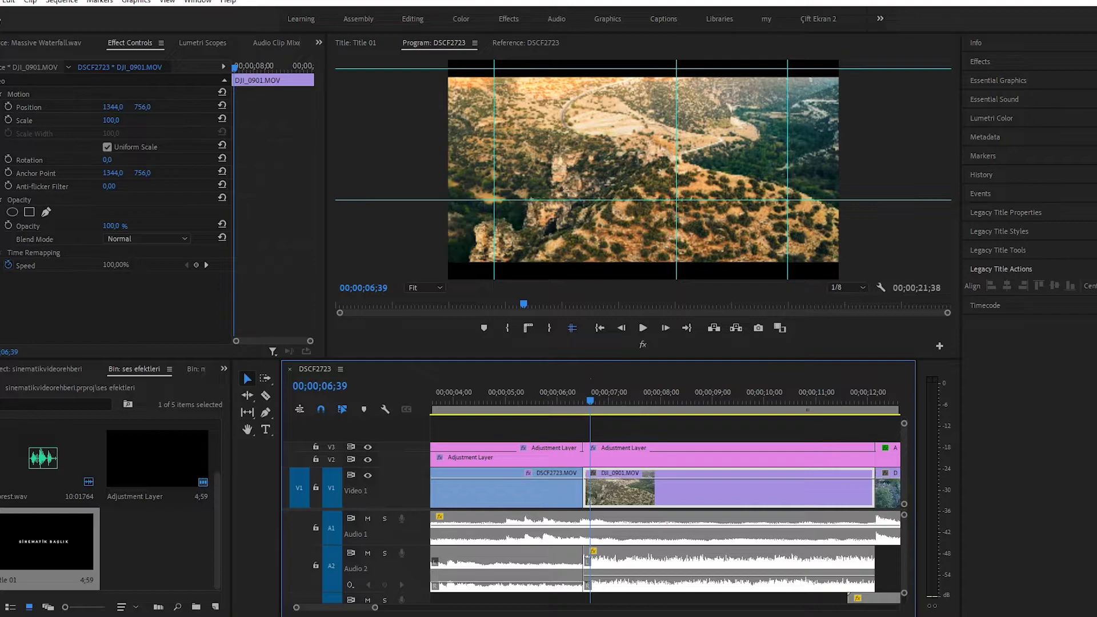
key(Left)
drag(46, 541, 602, 434)
drag(602, 434, 602, 434)
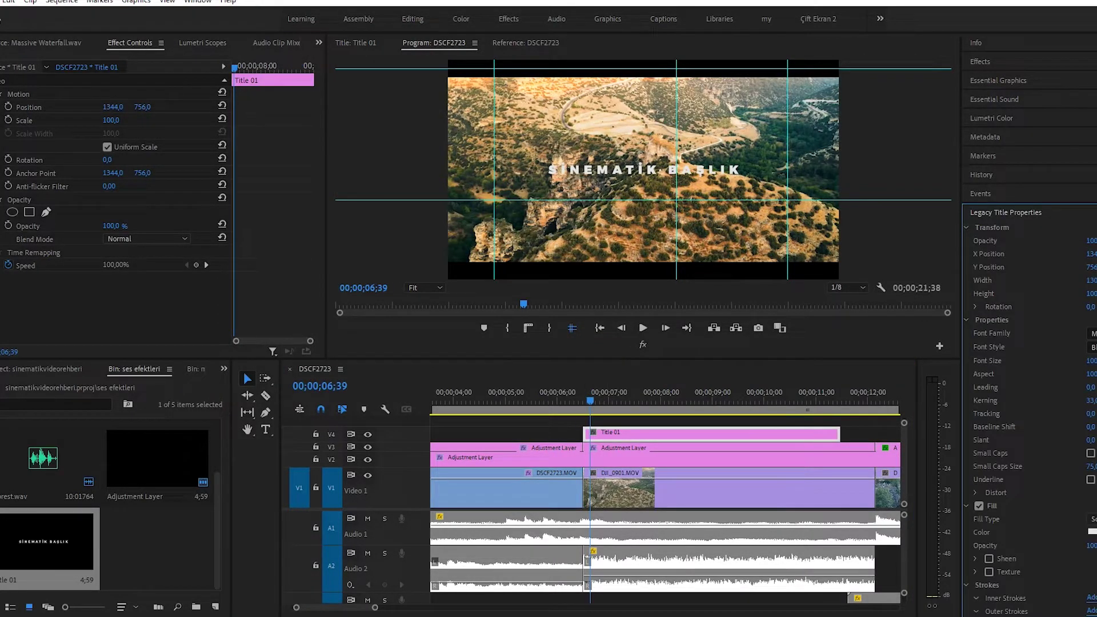
scroll(1028, 371, down, 5)
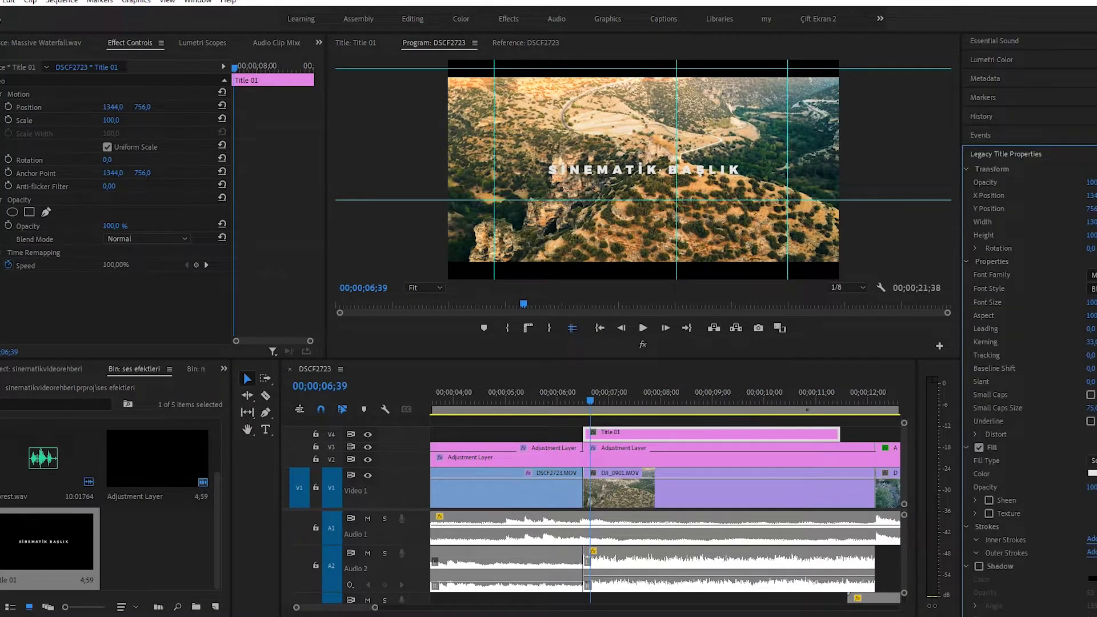
click(979, 374)
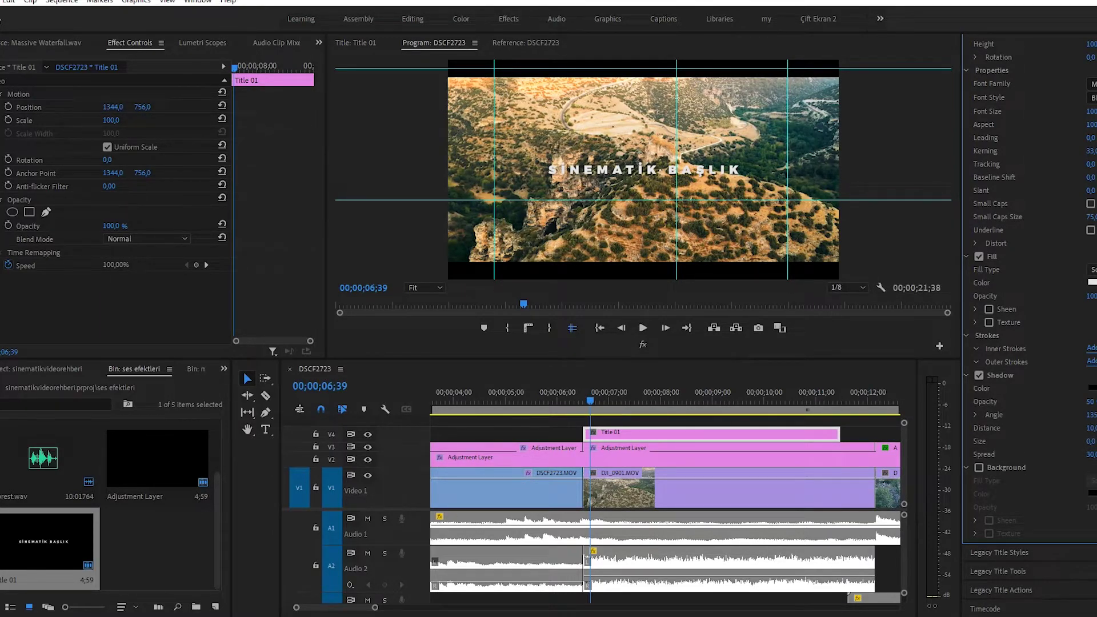
Step: Enable Scale keyframing on Title 01 at 00;00;06;34 and set the scale there to 73
drag(591, 401, 582, 401)
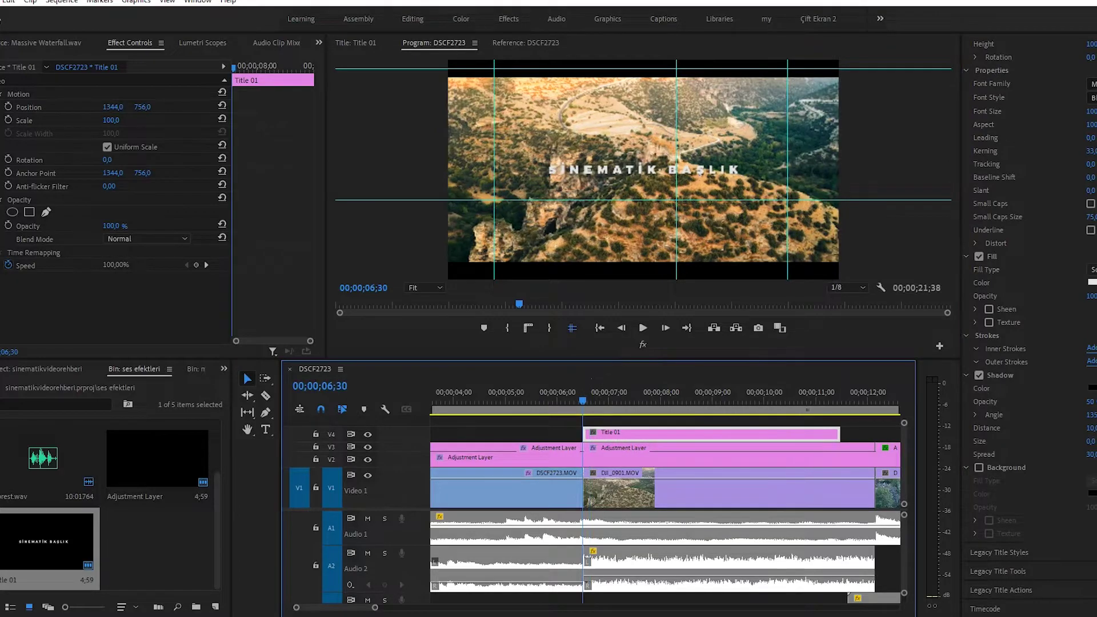
key(Right)
key(Right)
key(Right)
key(Right)
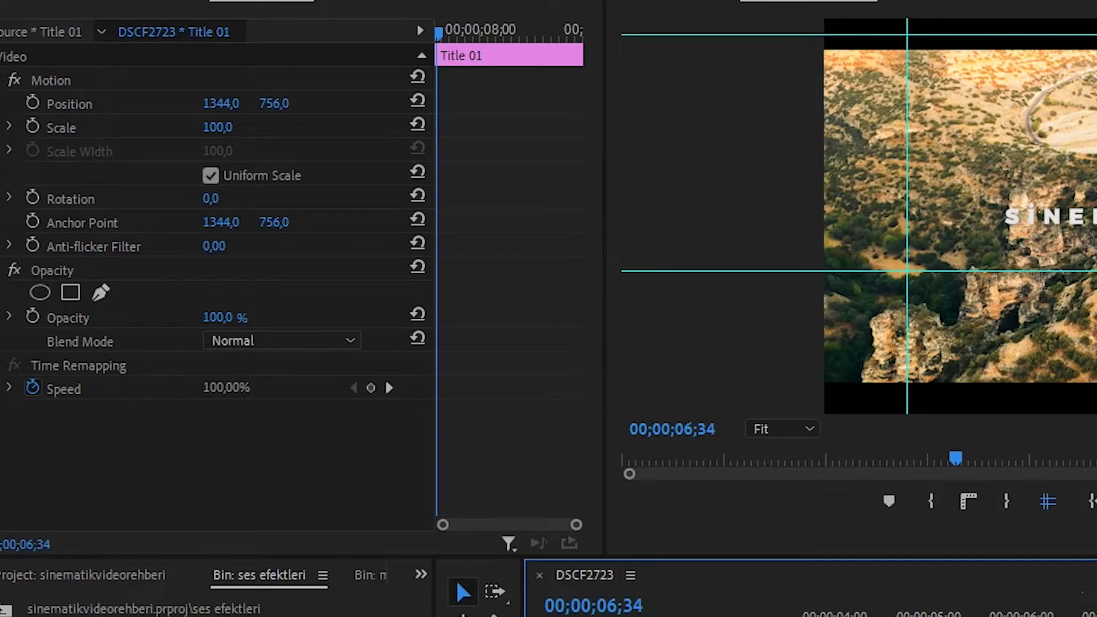
click(33, 126)
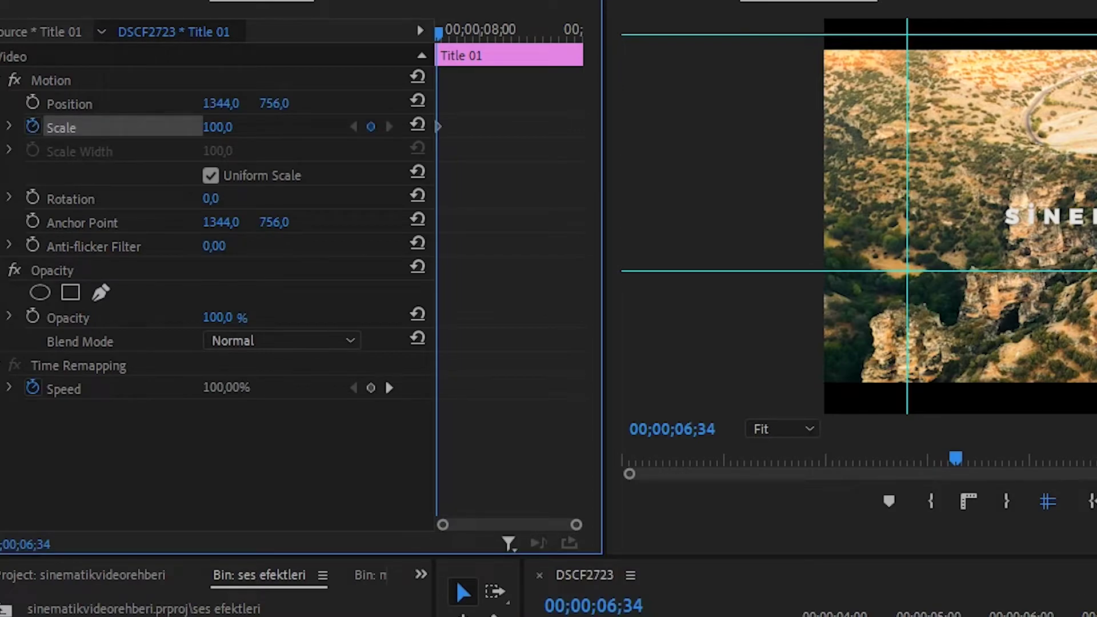
drag(218, 126, 201, 126)
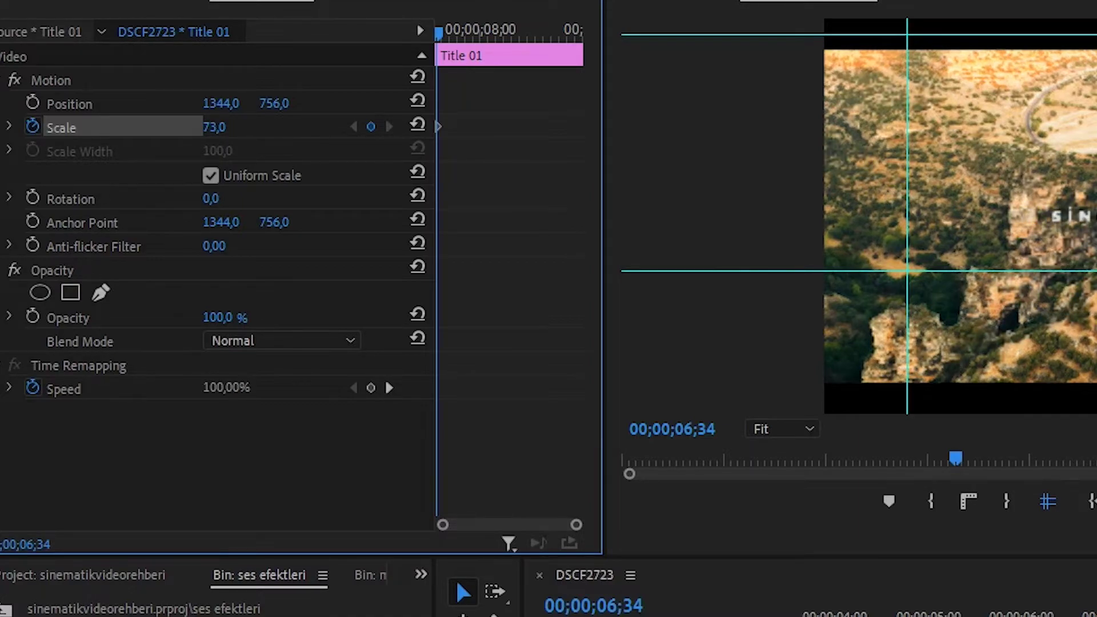
Step: Add a Scale keyframe of 100 to Title 01 at 00;00;07;17 and return the playhead near the title's start
drag(1074, 616, 1096, 616)
drag(661, 406, 670, 406)
click(214, 126)
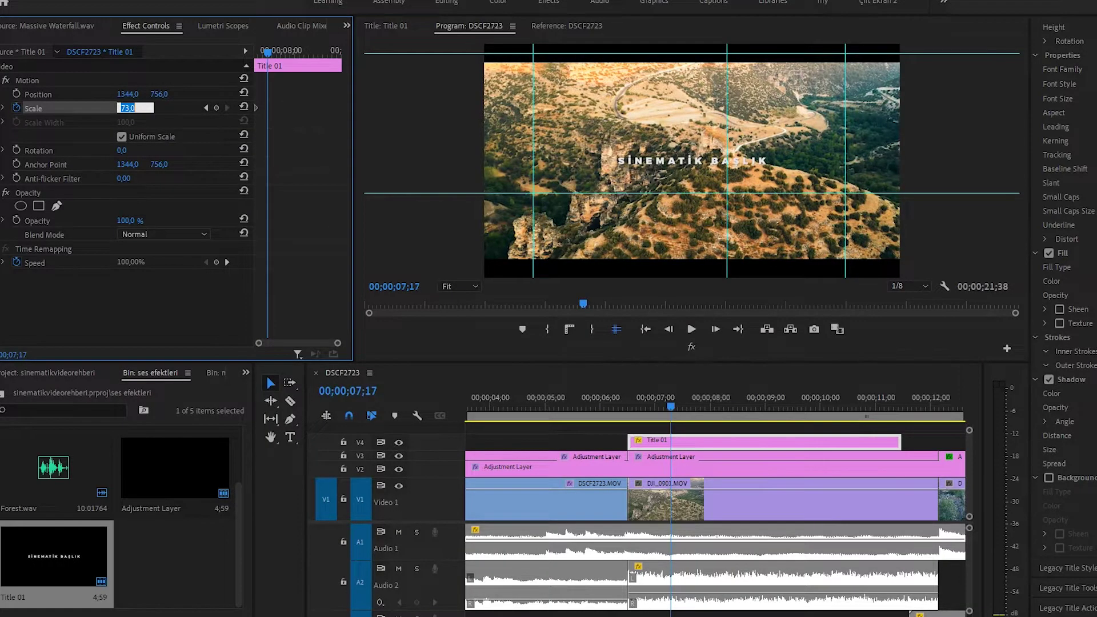
text(100)
key(Return)
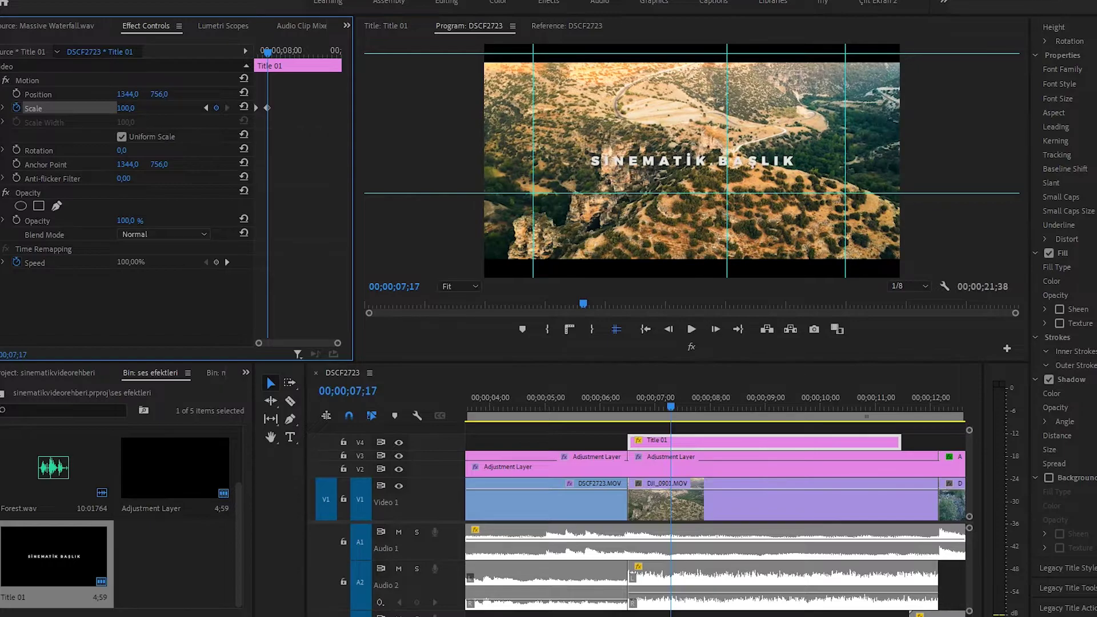
click(633, 406)
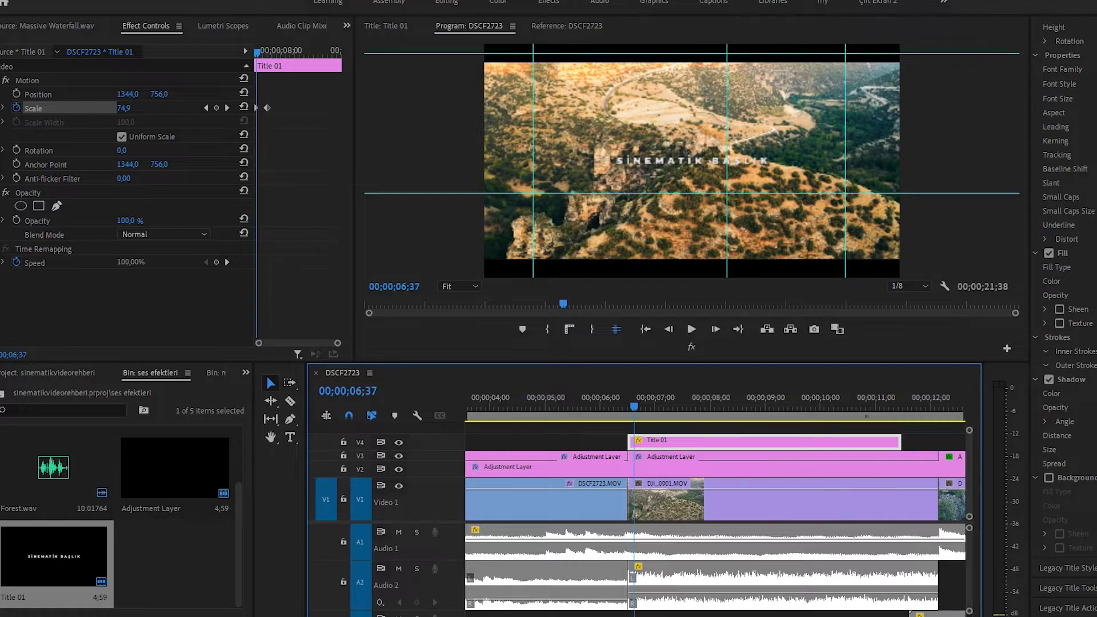
Step: Play back the opening of Title 01 briefly, save the project, and place the playhead just before the title starts
key(Up)
key(space)
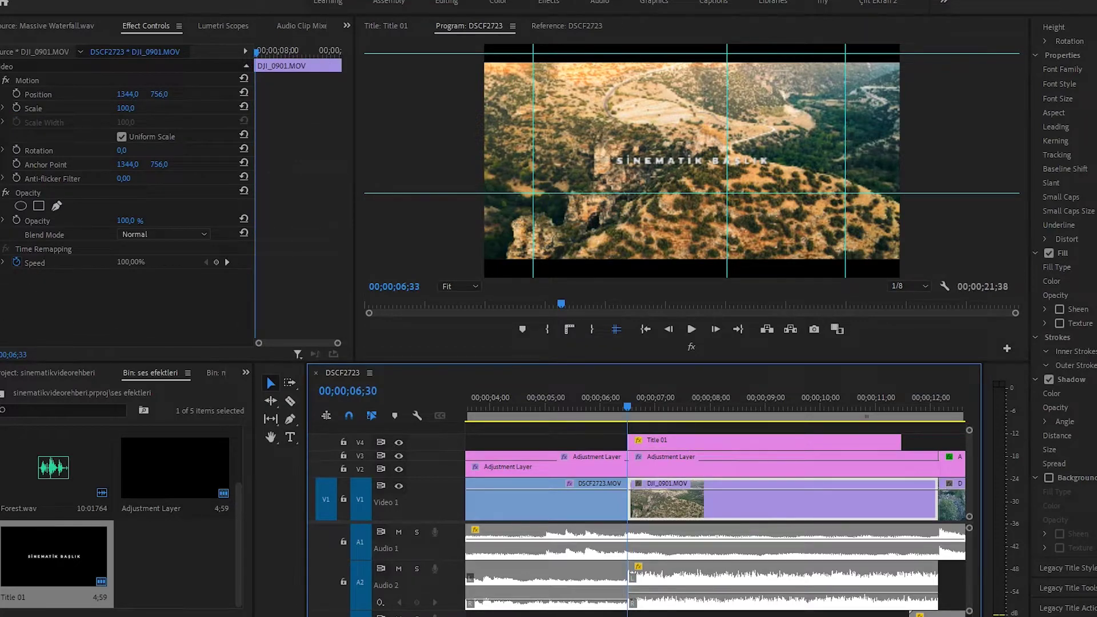
key(space)
key(ctrl+s)
key(shift+Left)
key(shift+Left)
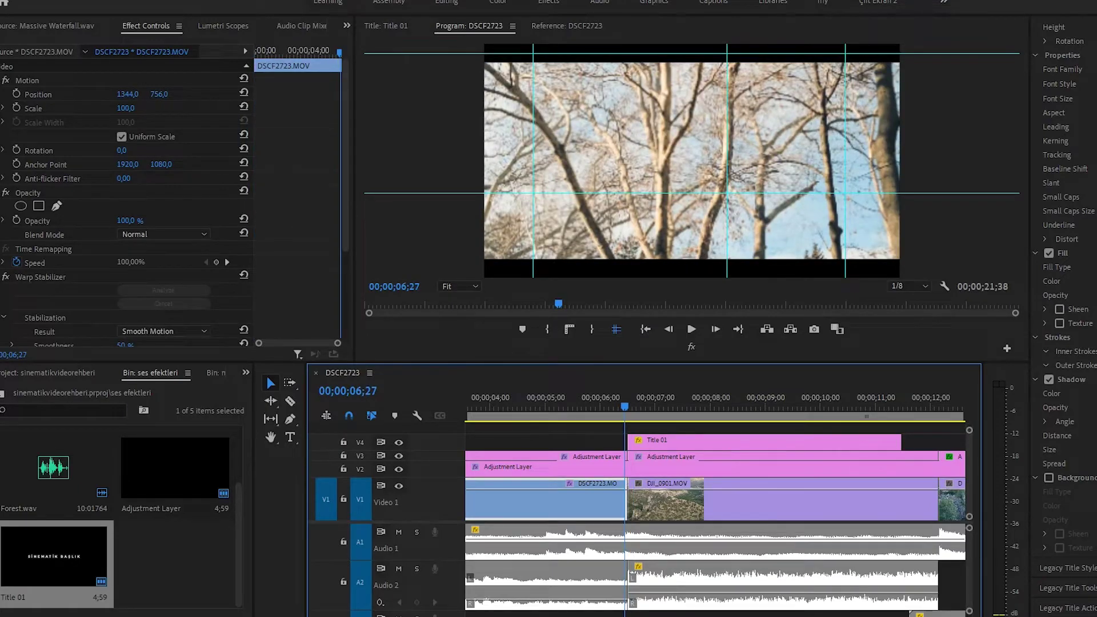
Step: Play the title's scale animation from 00;00;06;27 and replay its opening to review the motion
key(space)
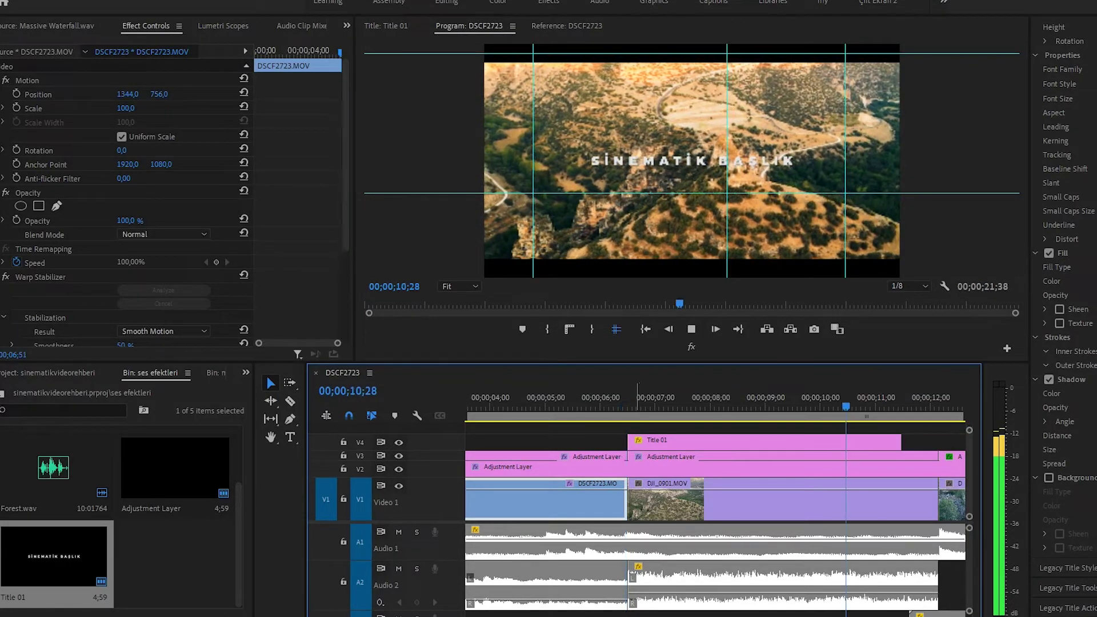
key(space)
key(Up)
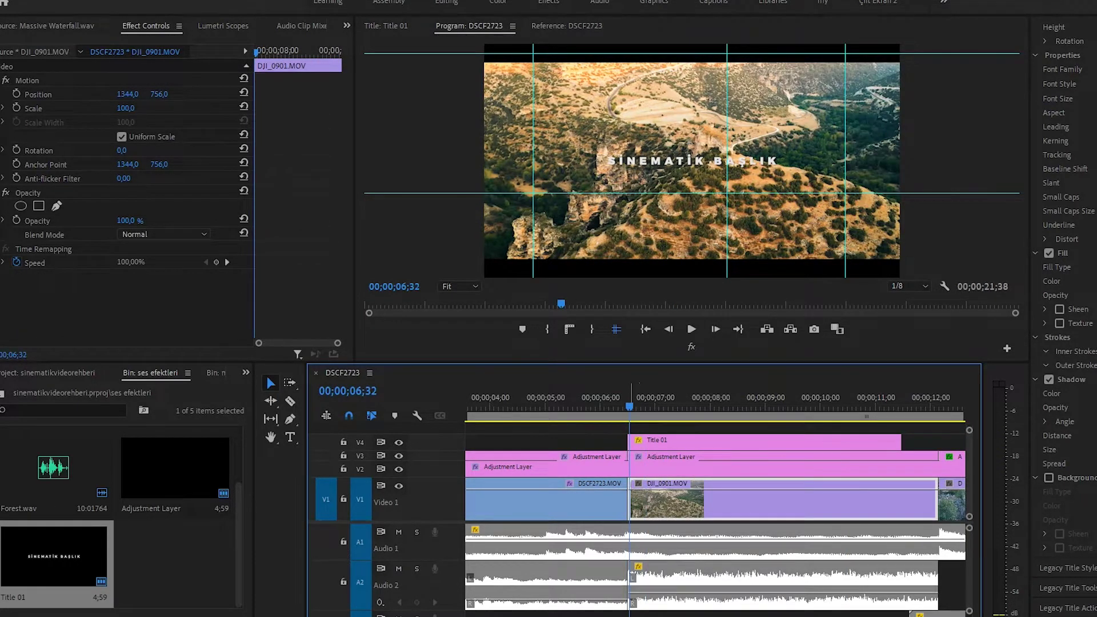
key(space)
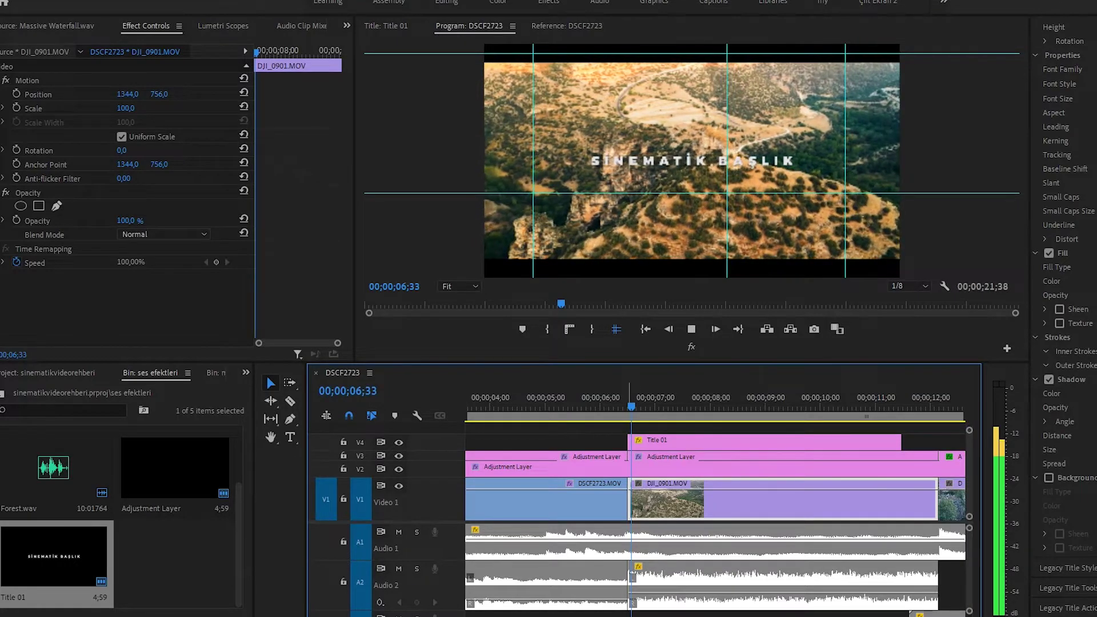
key(space)
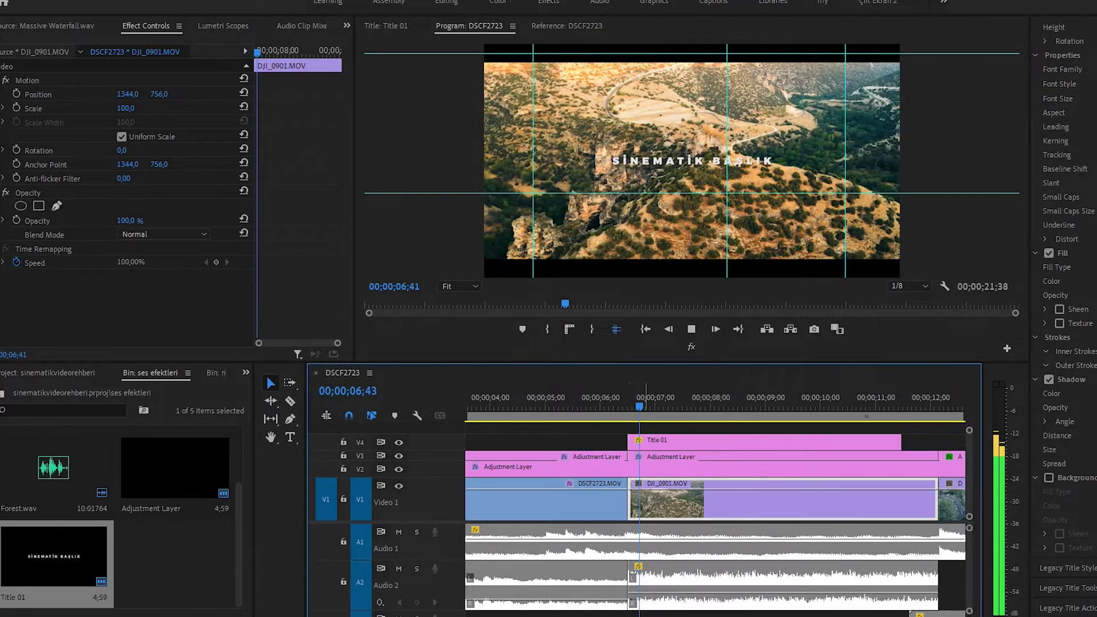
Step: Step frame by frame around the cut into DJI_0901.MOV and park the playhead at Title 01's start, 00;00;06;30
mouse_move(639, 405)
mouse_down()
mouse_move(648, 405)
mouse_move(632, 405)
mouse_up()
key(Left)
key(Left)
key(Left)
key(Left)
key(Left)
key(Left)
key(Left)
key(Left)
key(Left)
key(Left)
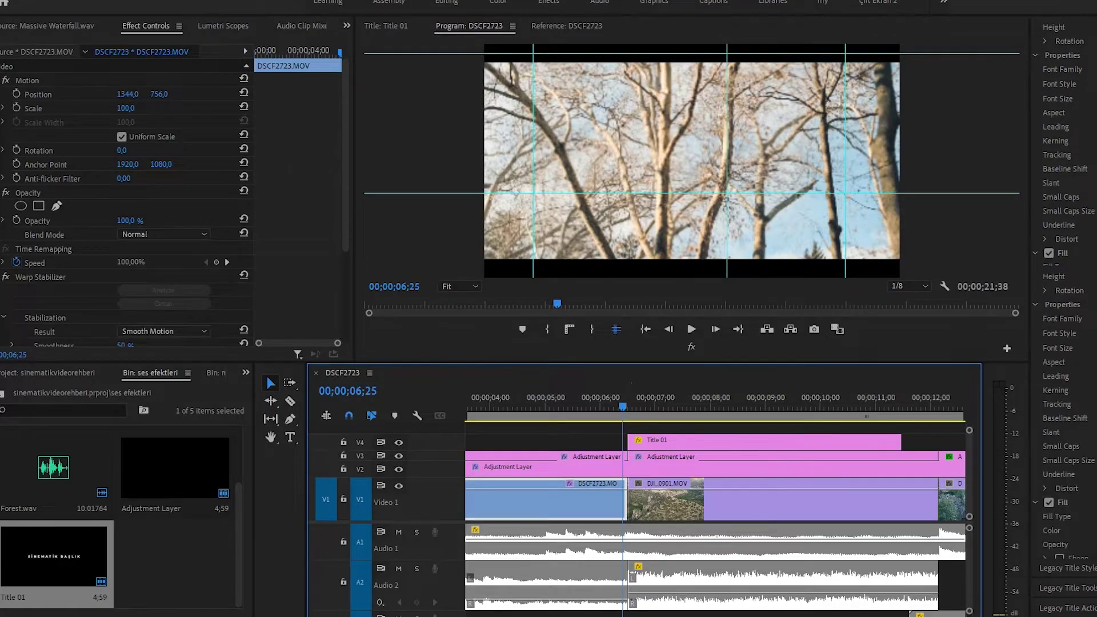
key(Right)
key(Right)
key(Right)
key(Right)
key(Right)
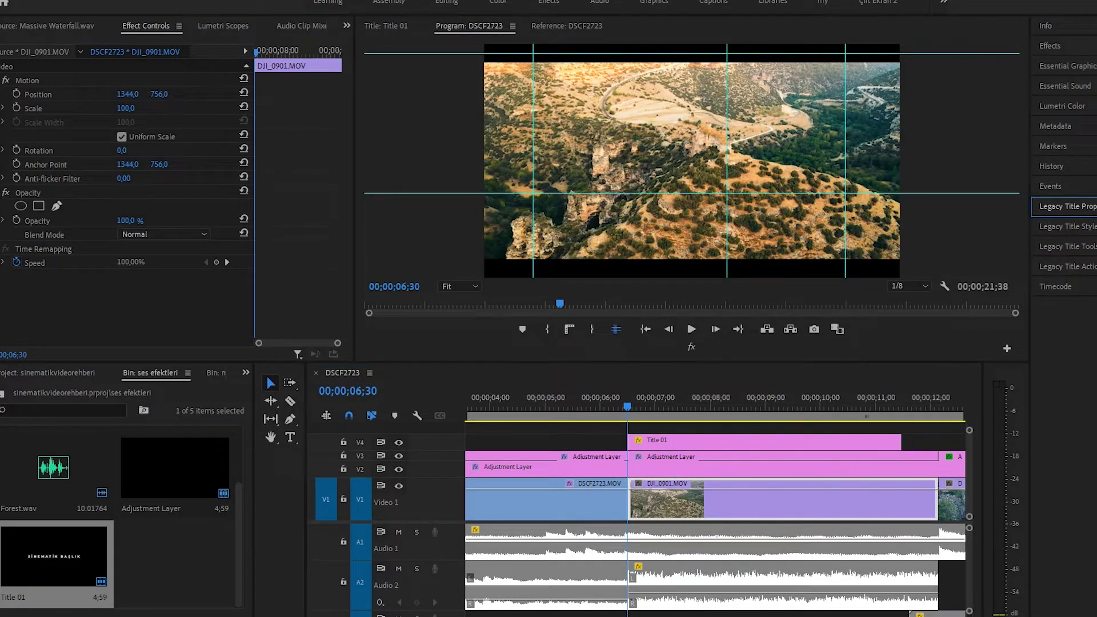
Step: Search the effects for BLUR and apply Gaussian Blur to Title 01 on V4
click(1056, 46)
click(1074, 64)
key(ctrl+a)
text(BLUR)
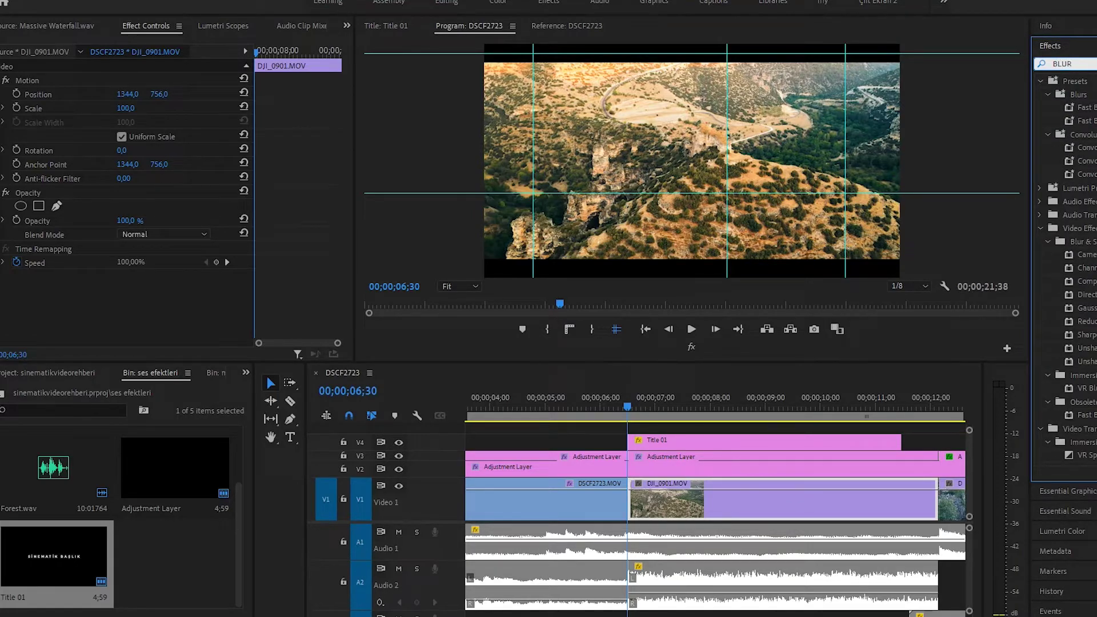
click(1087, 308)
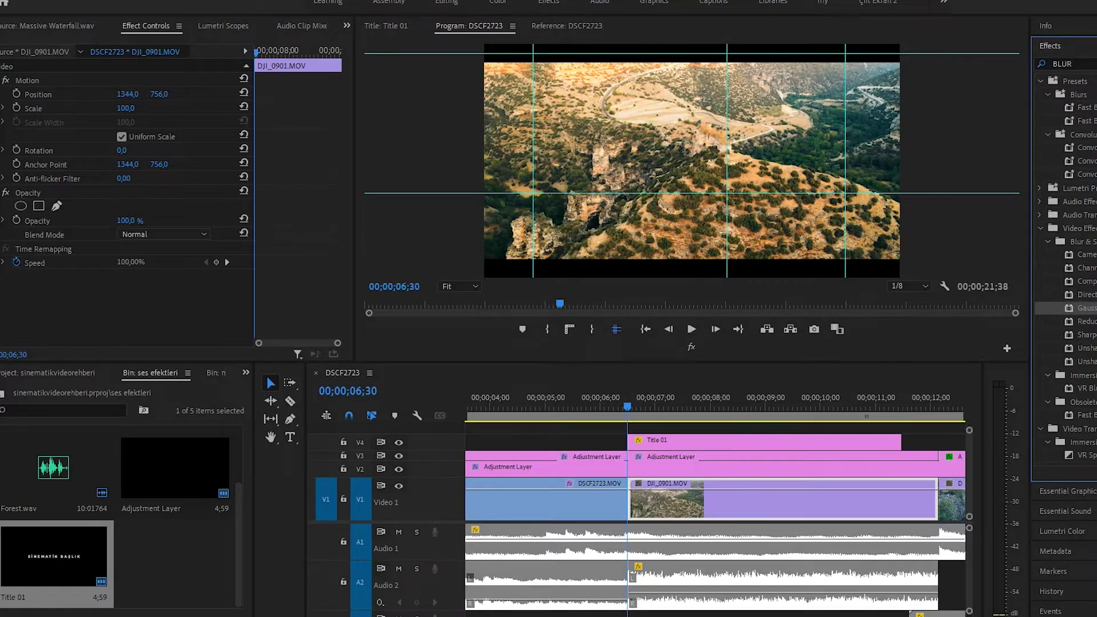
drag(1086, 308, 650, 441)
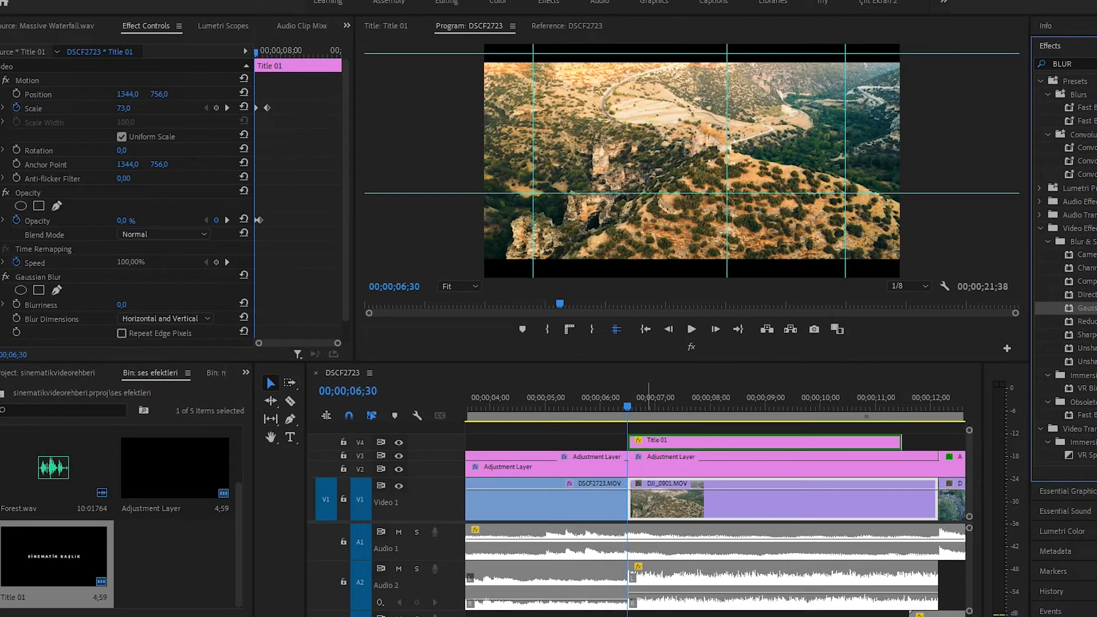
Step: Set the Gaussian Blur's Blurriness on Title 01 to 100
scroll(126, 200, down, 1)
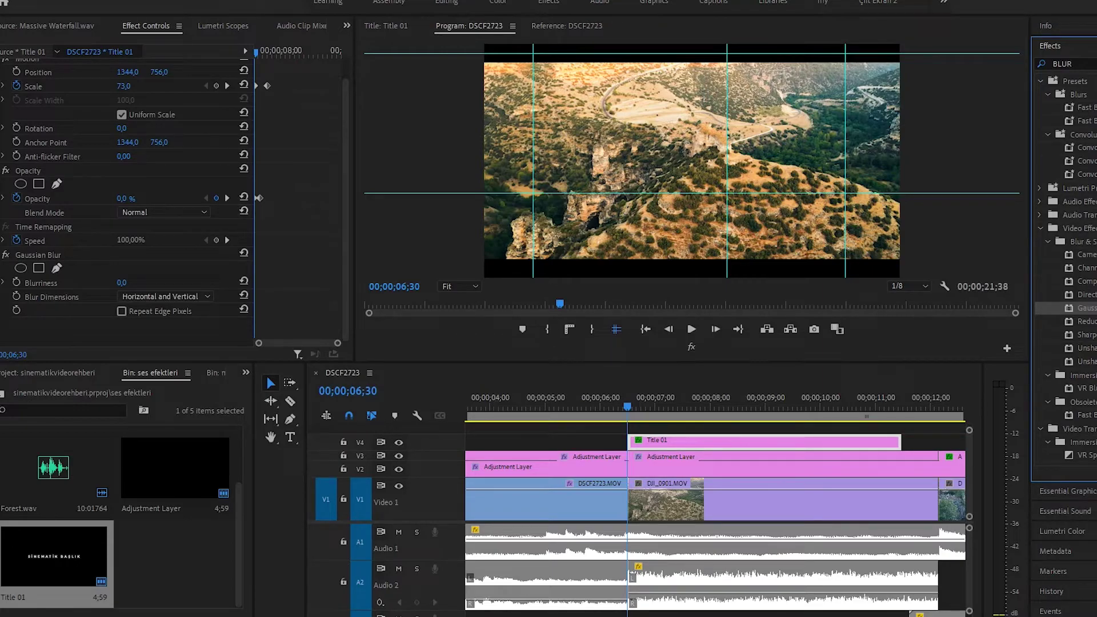
click(122, 283)
text(100)
key(Return)
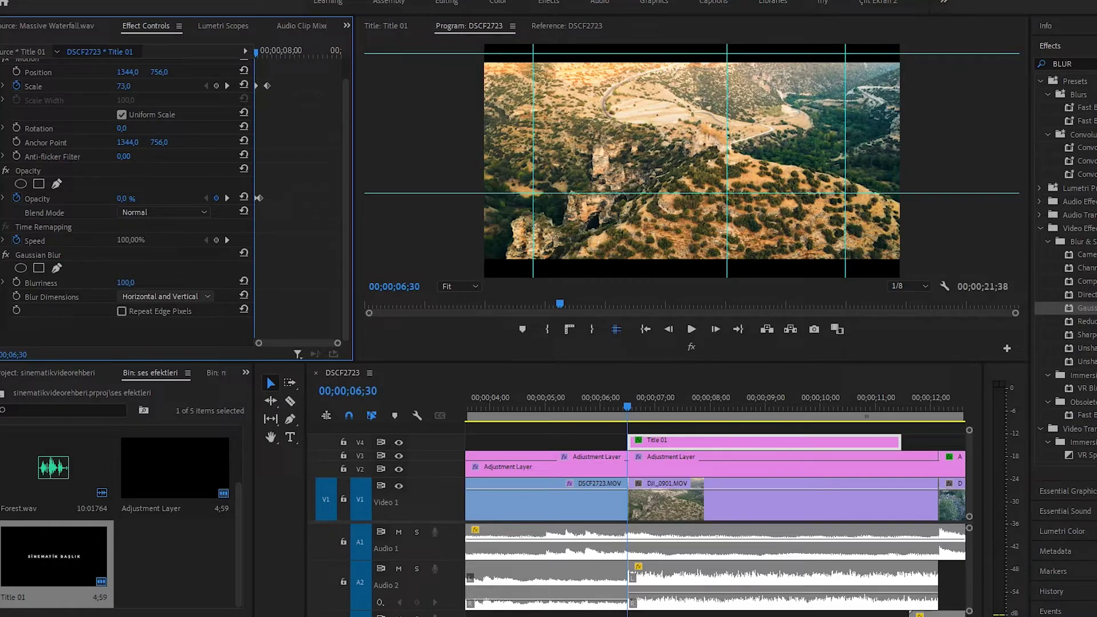
Step: Step through Title 01's opening frames to examine the blur, and play back the marked range at its start
click(645, 439)
key(Right)
key(Right)
key(Right)
key(Right)
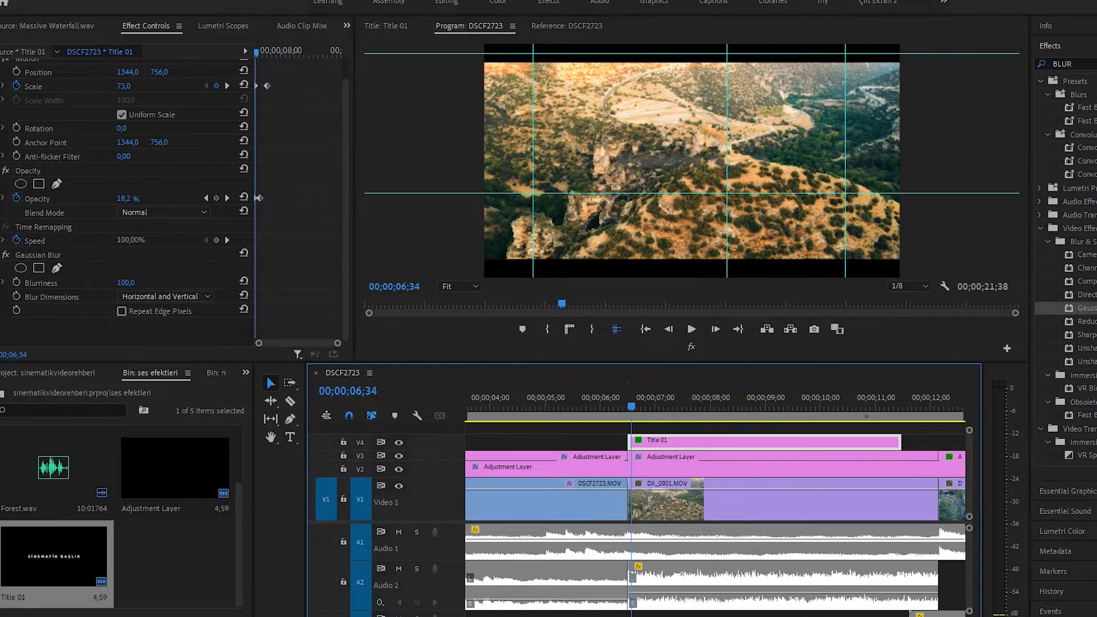
key(Right)
key(Right)
key(Right)
key(Right)
key(Right)
key(Right)
key(Right)
key(Right)
key(Right)
key(Right)
key(Right)
key(Right)
key(Right)
key(Right)
key(Right)
key(Right)
key(Right)
key(Right)
key(Right)
key(Right)
key(Right)
key(Right)
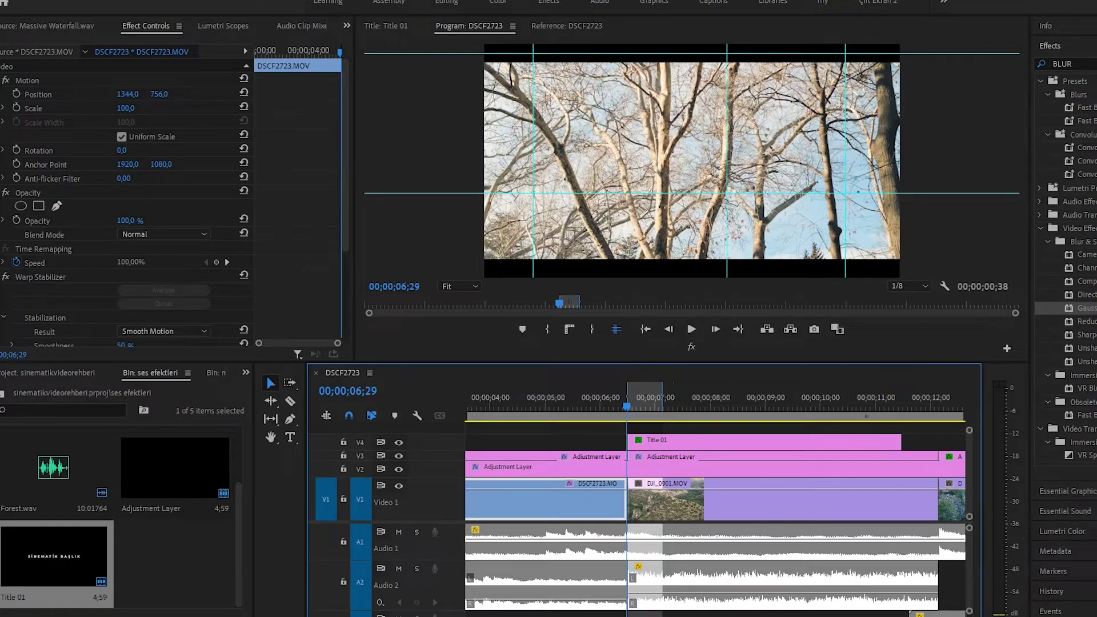
key(space)
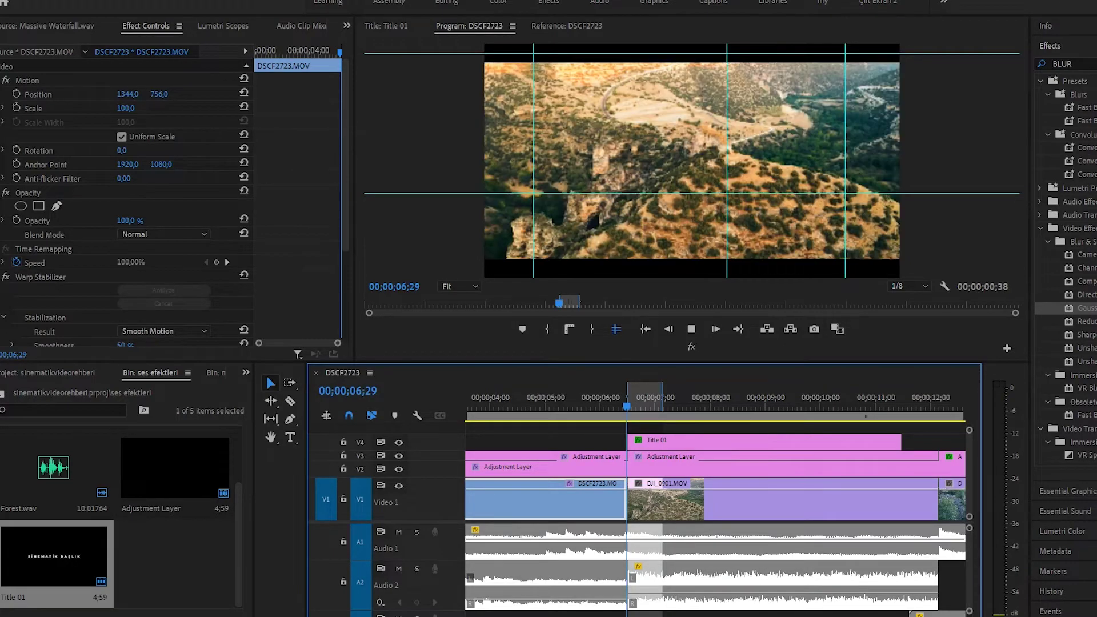